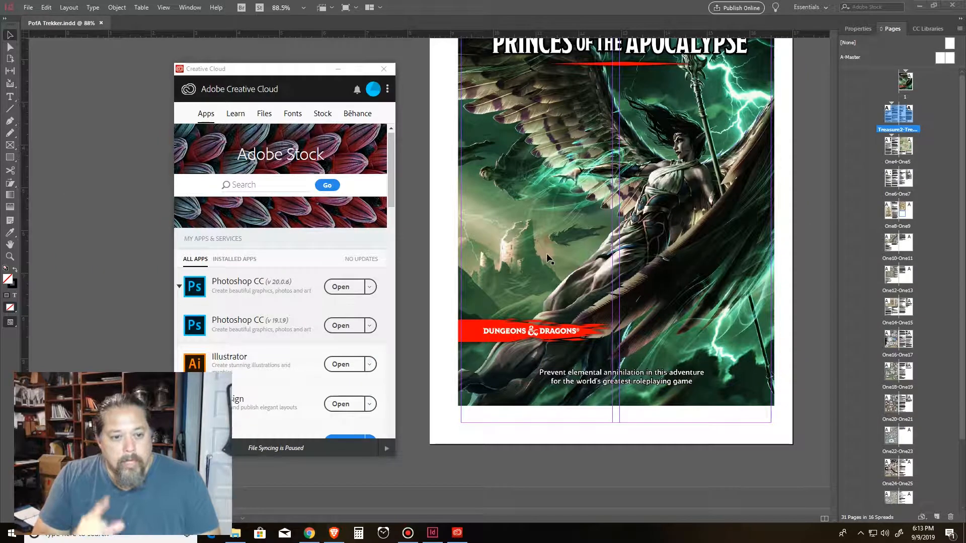
left_click_drag(288, 74, 337, 74)
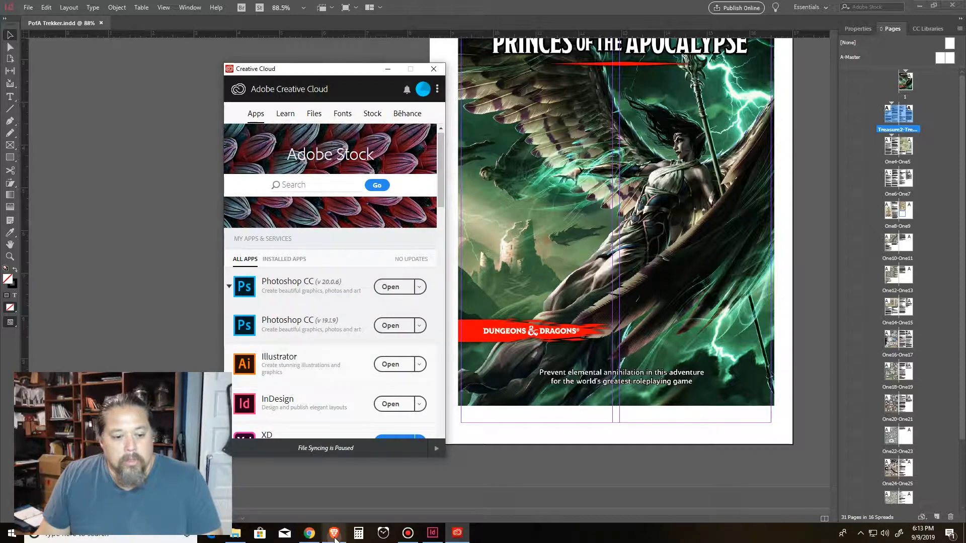
left_click_drag(347, 73, 337, 67)
scroll(592, 171, "up", 2)
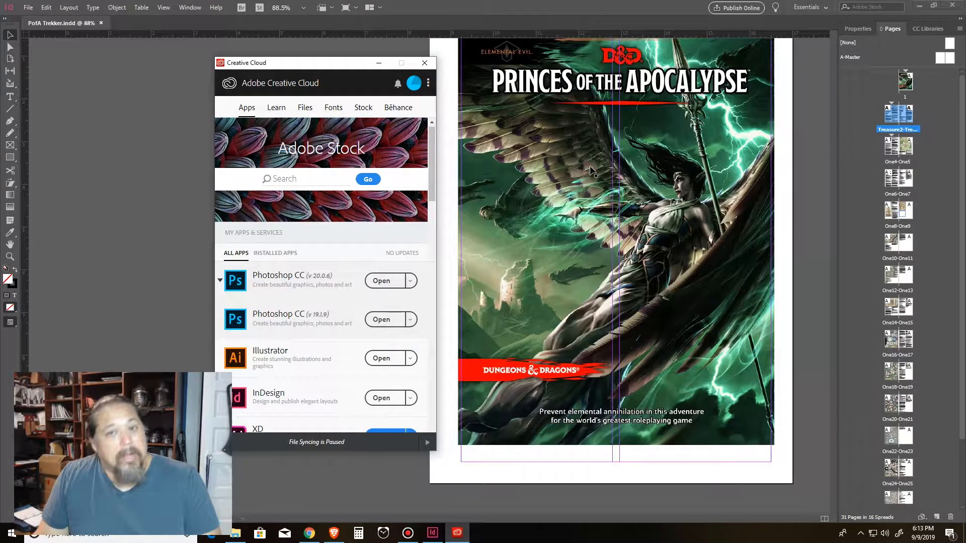
scroll(591, 171, "up", 2)
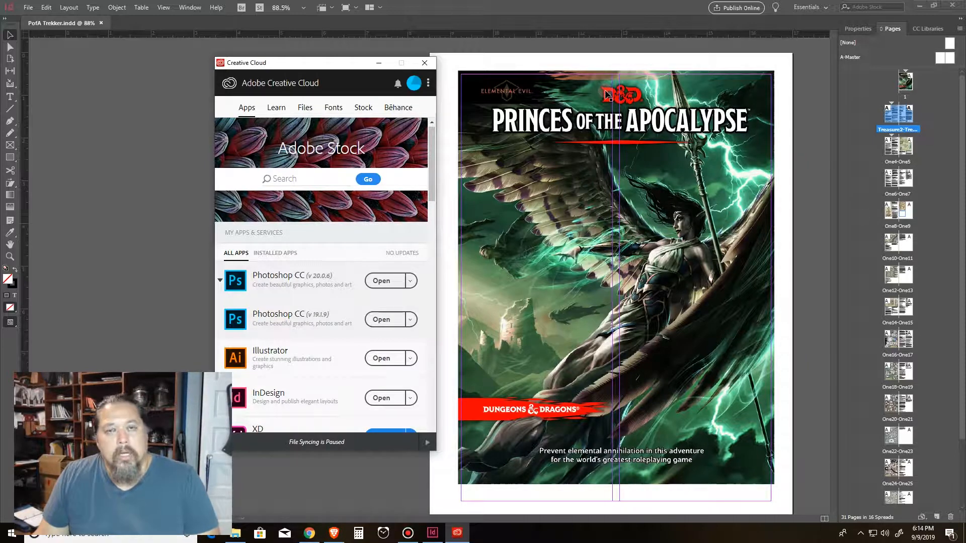
left_click_drag(355, 65, 331, 60)
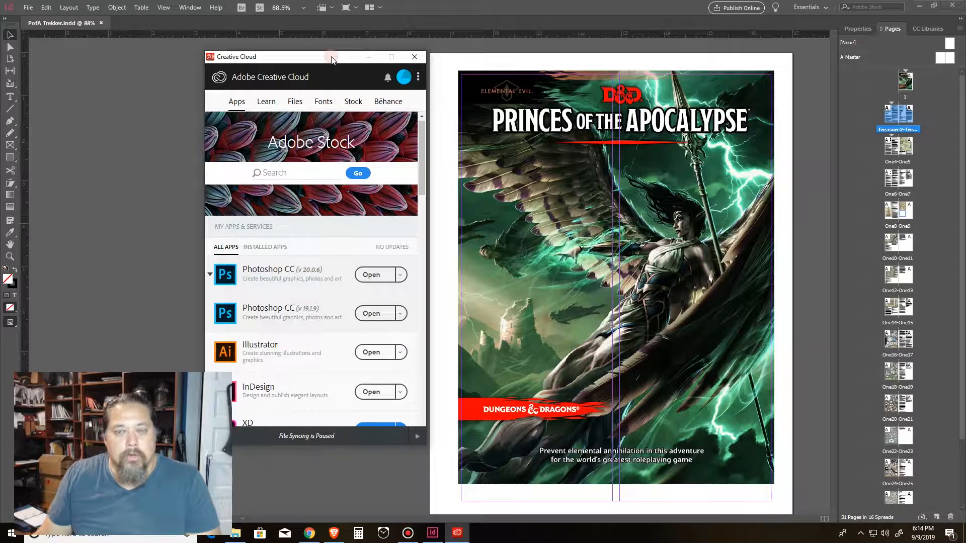
left_click_drag(335, 56, 334, 59)
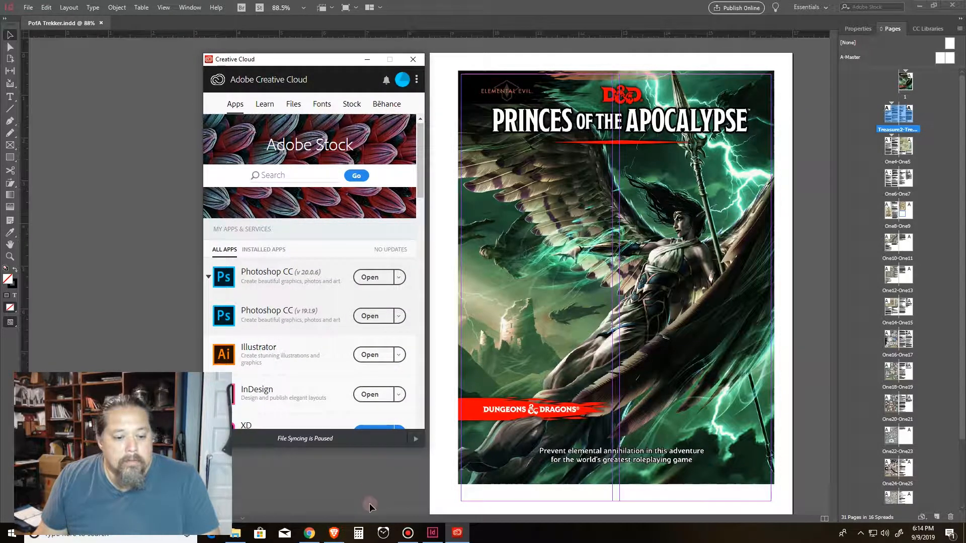
Step: Switch to the browser and compare the All Apps plan's annual prepaid and annual paid-monthly pricing options
left_click(334, 533)
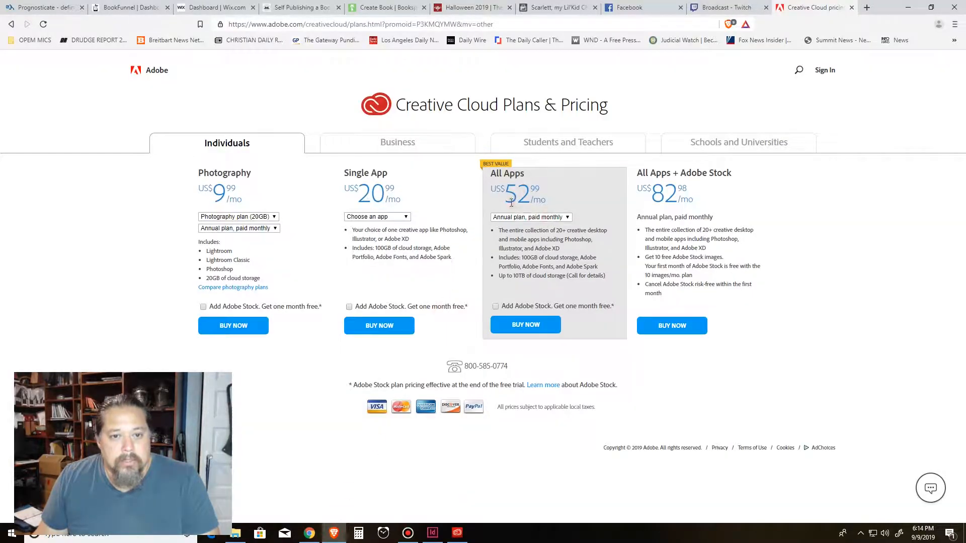
left_click(569, 218)
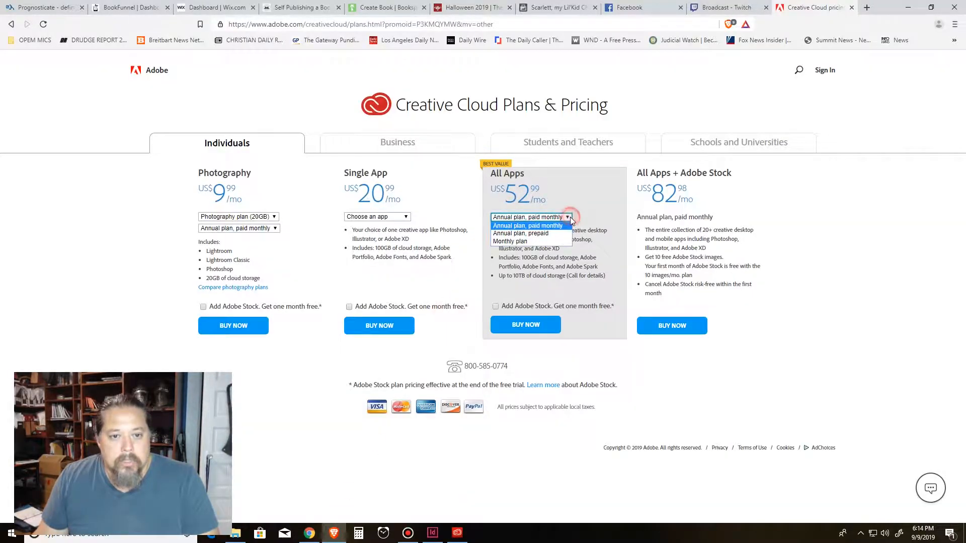
left_click(557, 235)
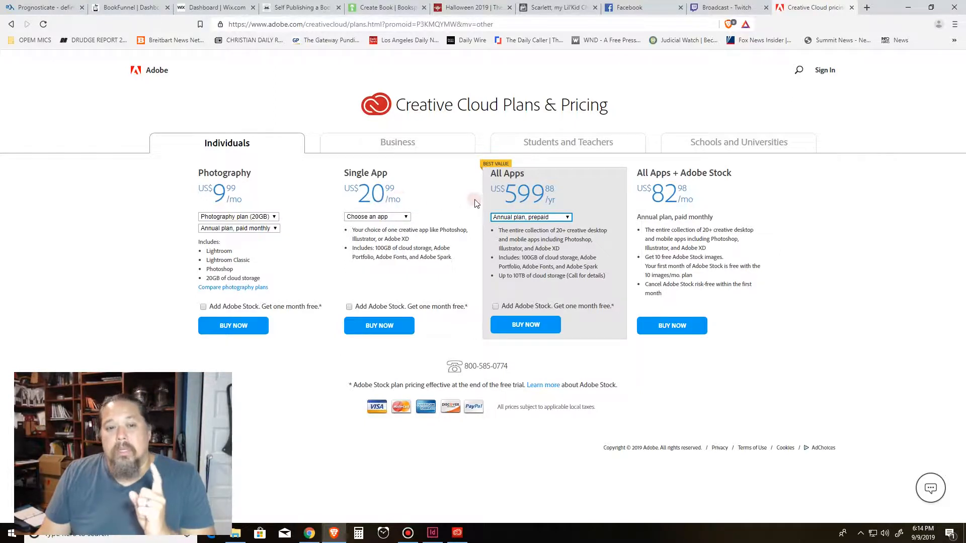
left_click(554, 217)
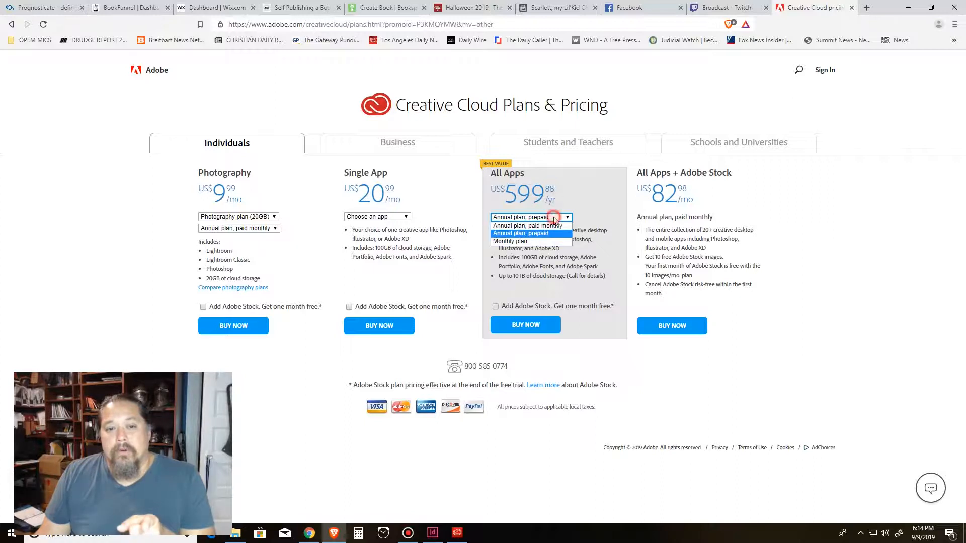
left_click(553, 228)
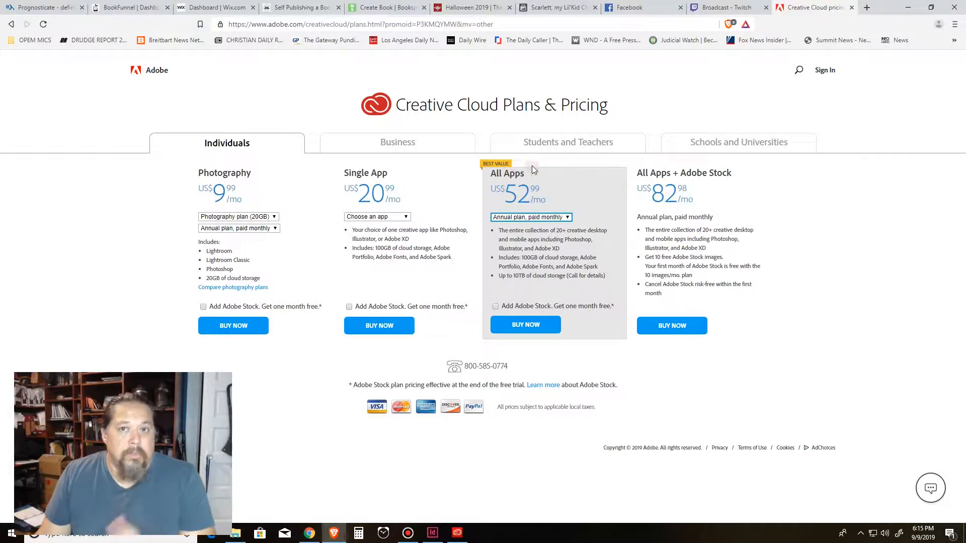
Step: Reopen the Creative Cloud desktop app, browse its list of available apps, then minimize it
left_click(433, 532)
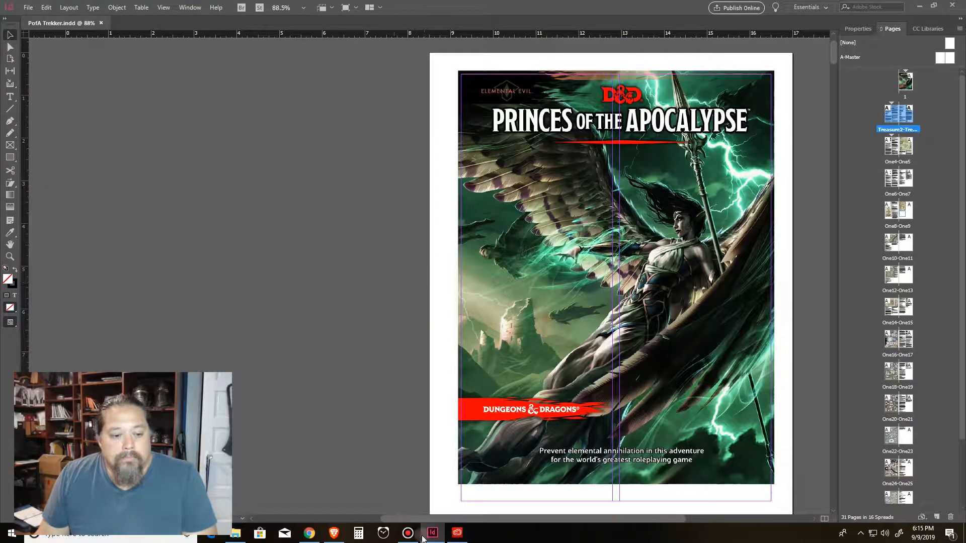
left_click(457, 532)
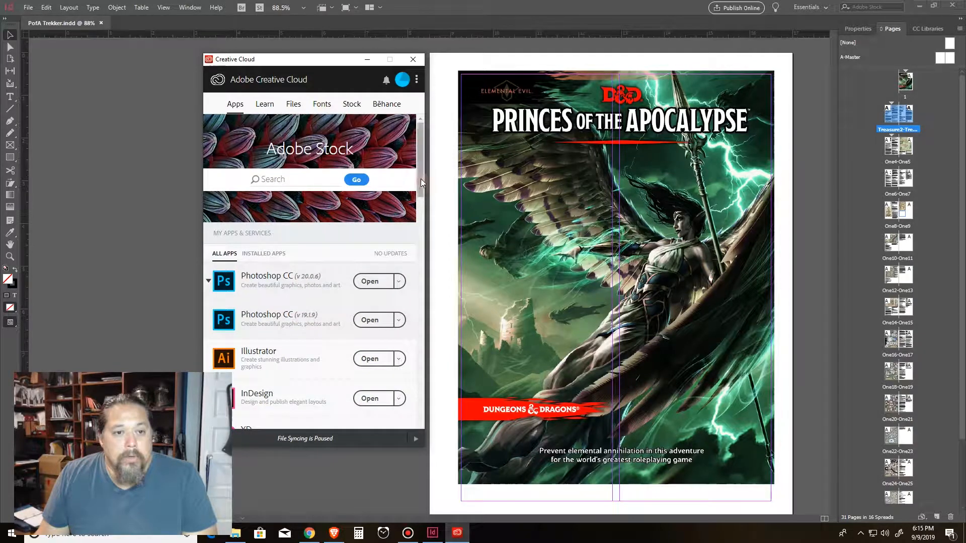
scroll(421, 191, "down", 3)
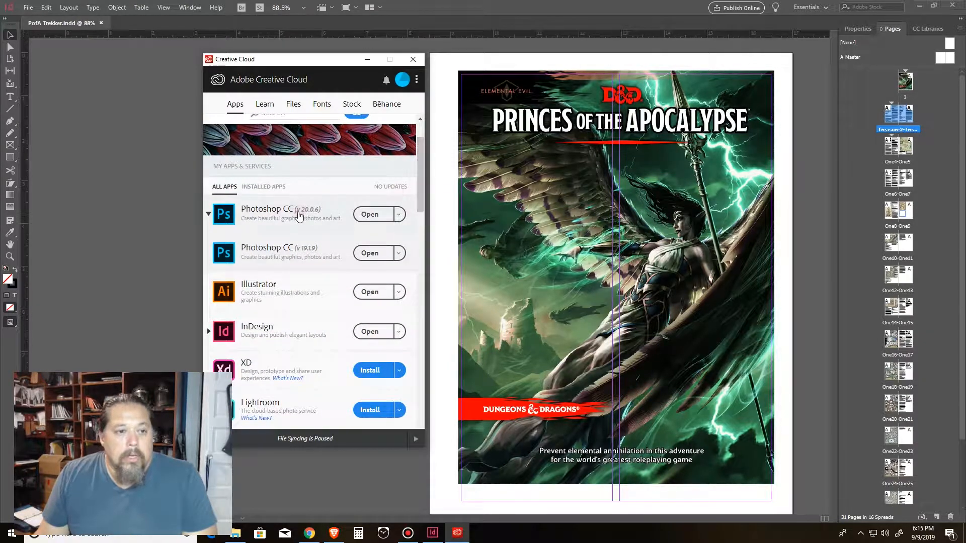
left_click_drag(418, 201, 422, 213)
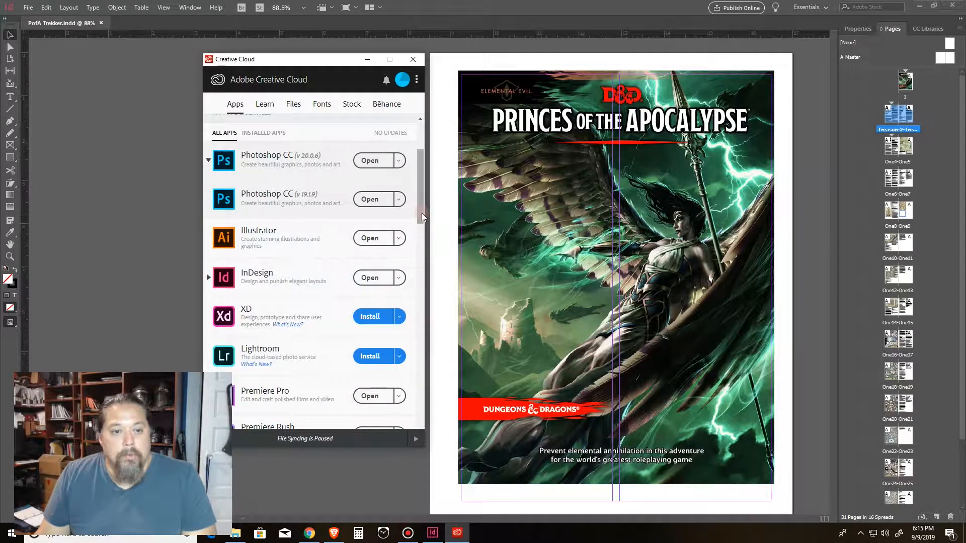
scroll(422, 216, "down", 1)
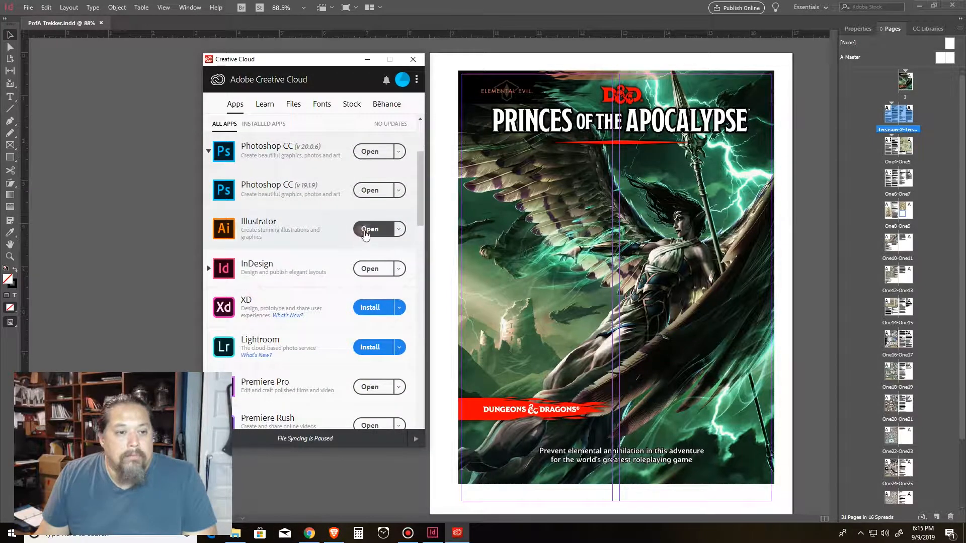
left_click(419, 216)
left_click_drag(424, 223, 421, 244)
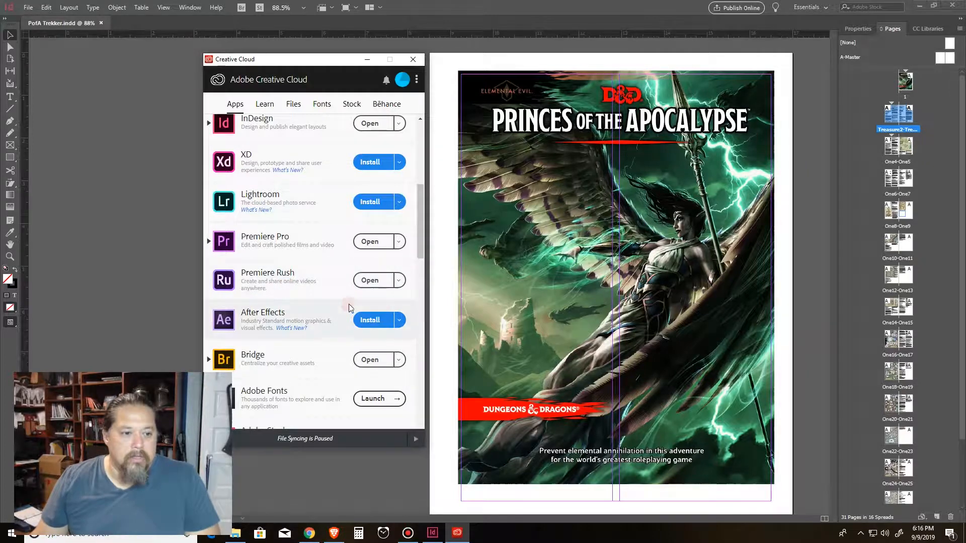
scroll(336, 333, "down", 4)
scroll(336, 333, "down", 9)
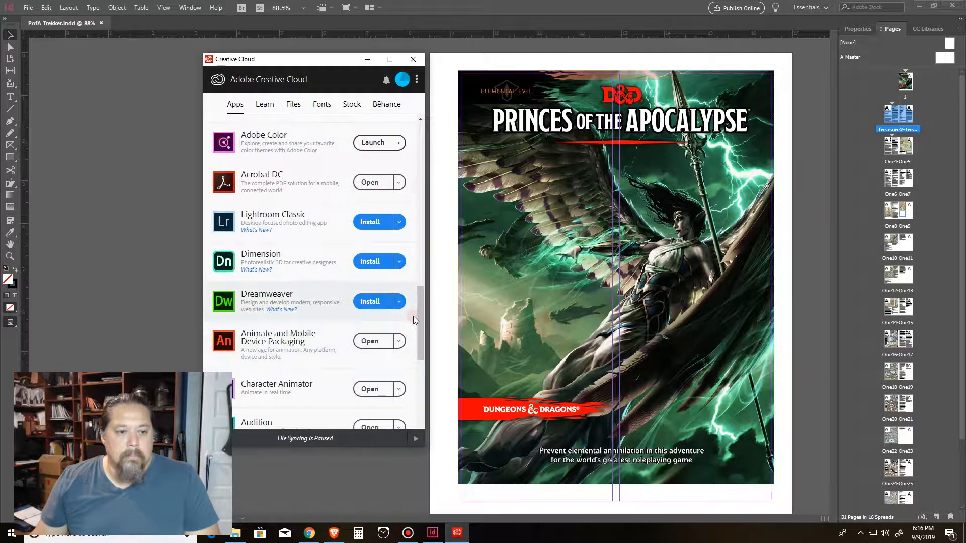
left_click_drag(424, 302, 424, 226)
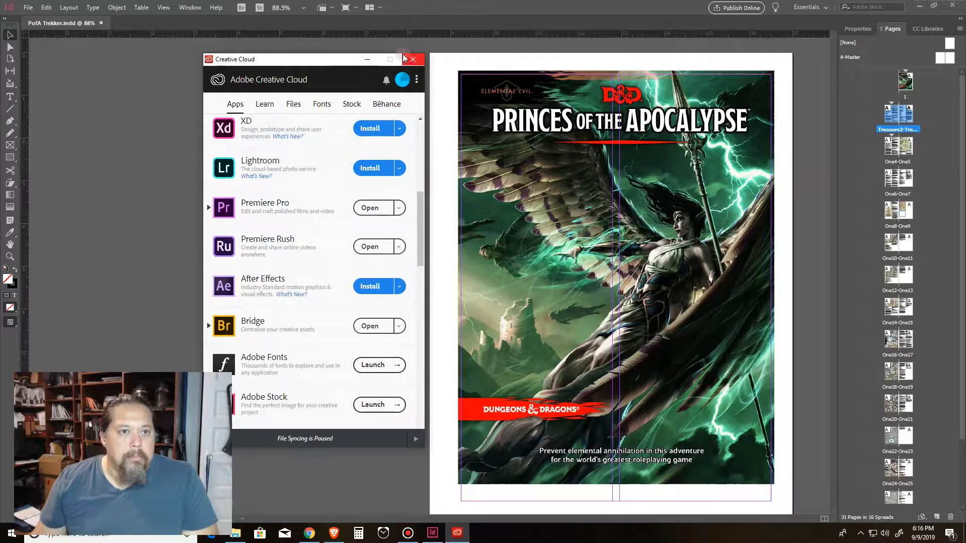
left_click(368, 59)
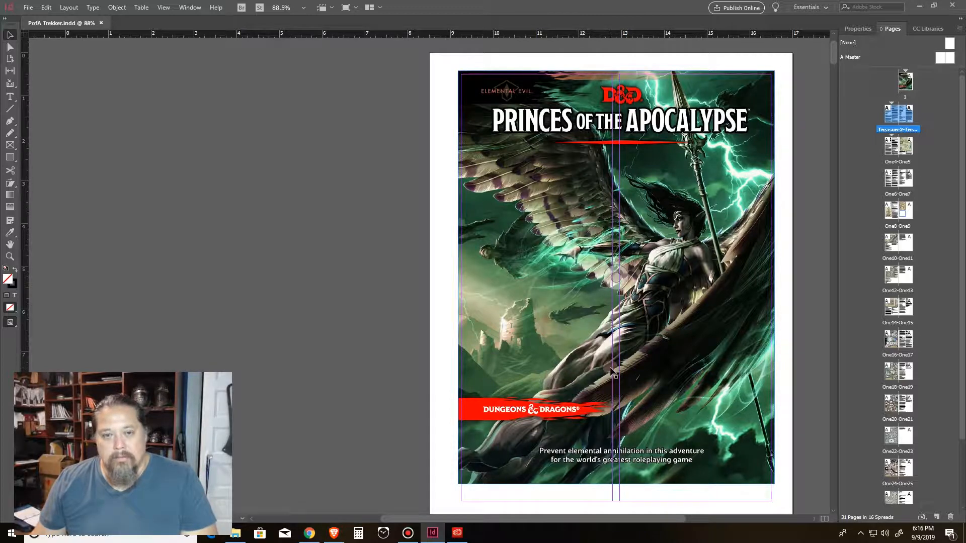
Step: Scroll through the document's cover page and the following story spread
scroll(611, 373, "down", 1)
scroll(611, 372, "up", 1)
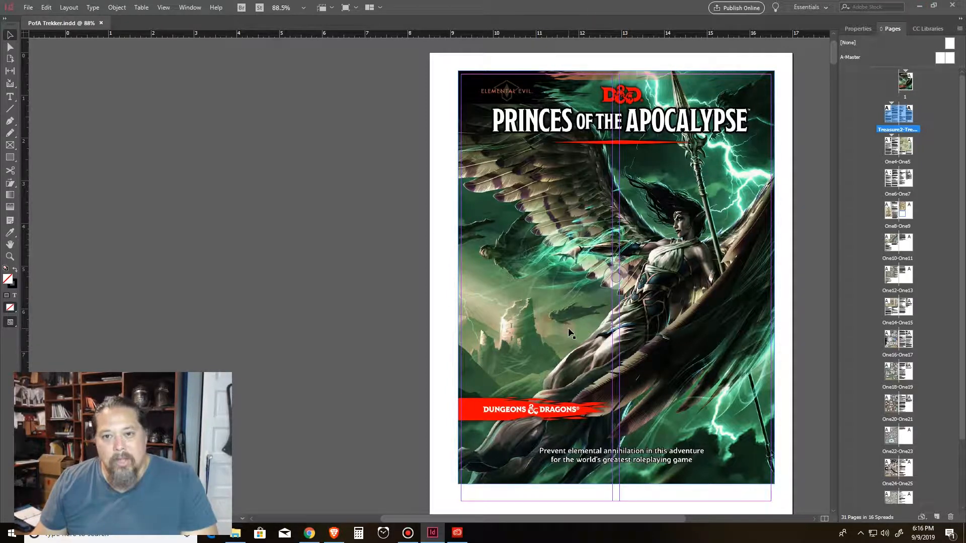
scroll(569, 333, "down", 1)
scroll(570, 334, "up", 1)
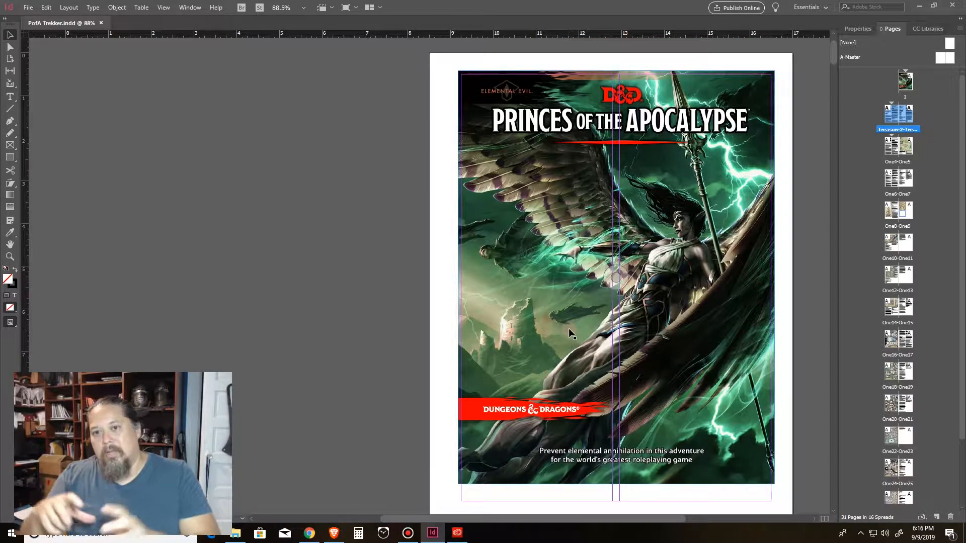
scroll(583, 307, "down", 15)
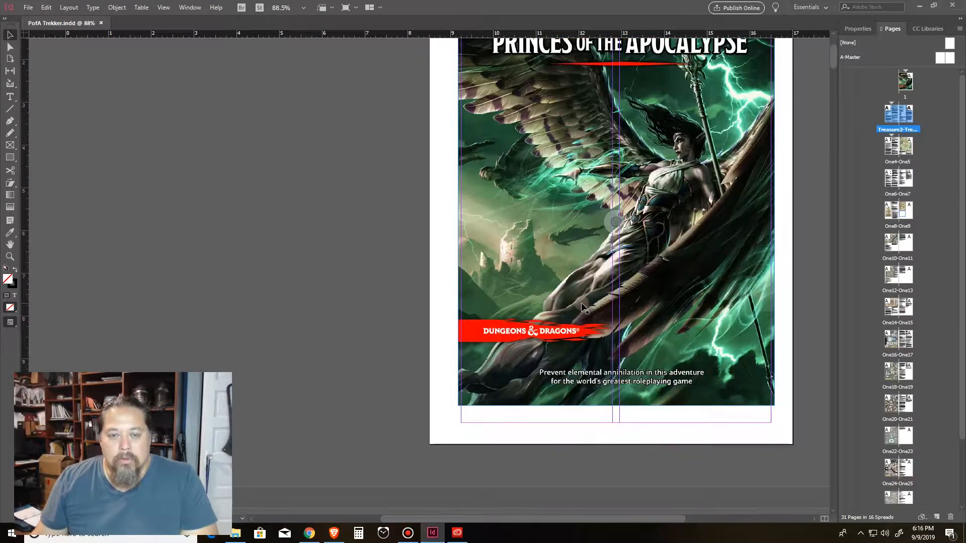
scroll(583, 307, "down", 1)
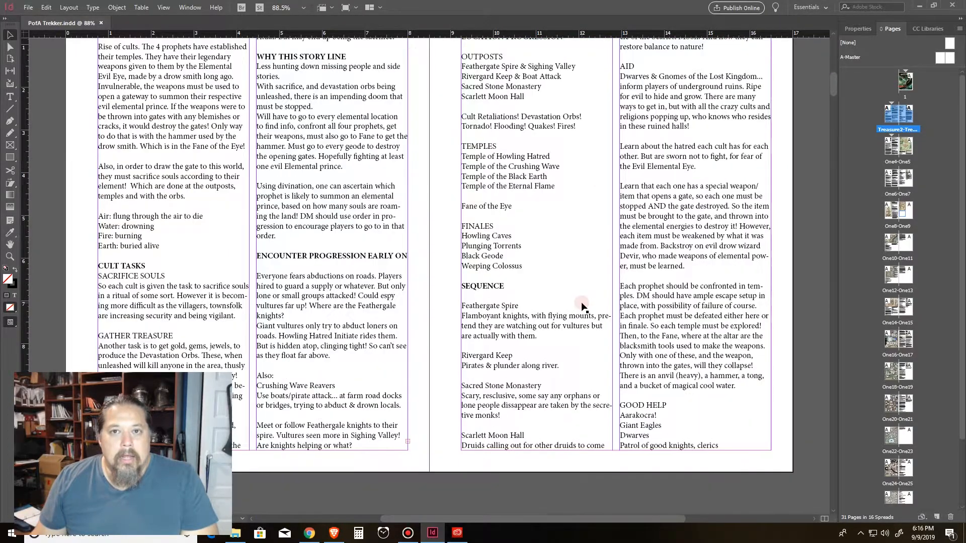
scroll(582, 307, "up", 3)
scroll(583, 307, "down", 2)
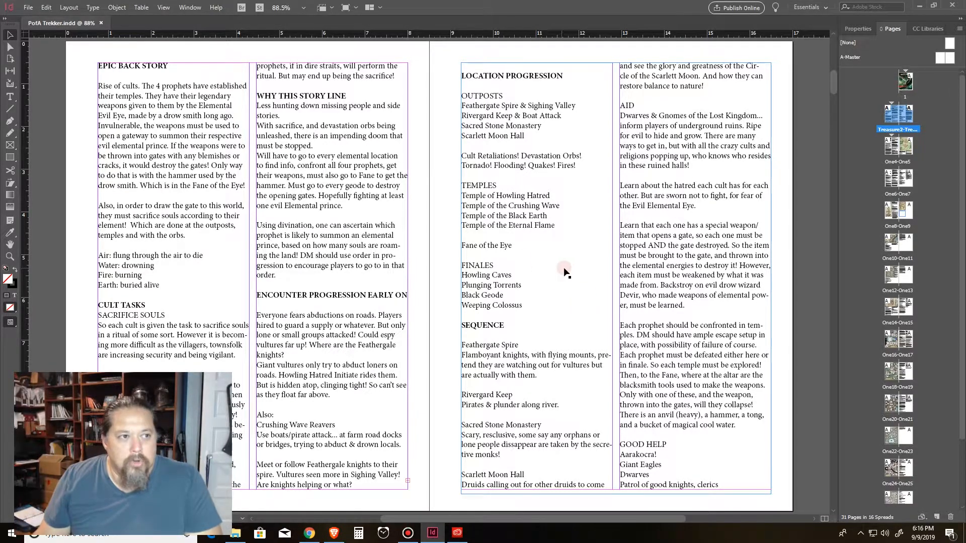
scroll(596, 314, "up", 7)
scroll(596, 316, "up", 6)
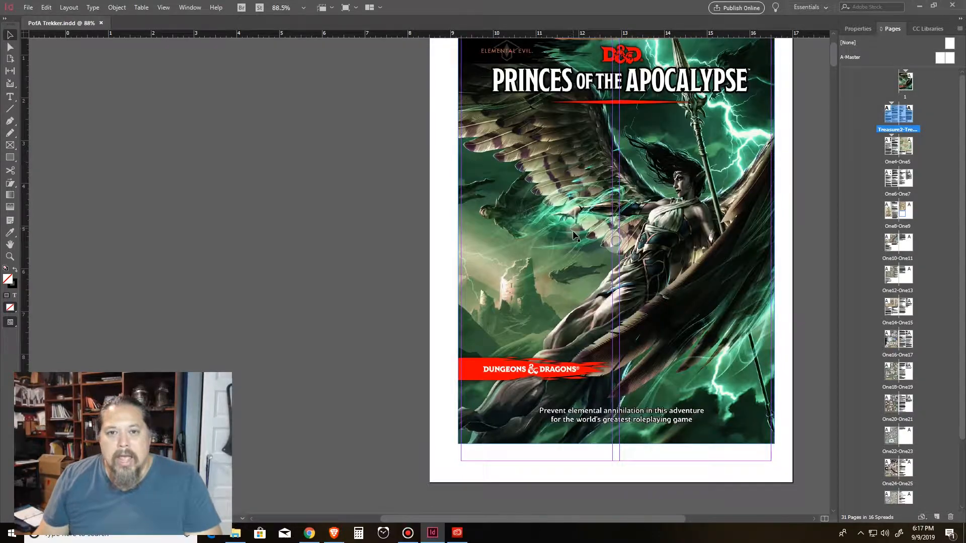
scroll(576, 236, "up", 1)
scroll(575, 236, "down", 1)
scroll(573, 246, "down", 1)
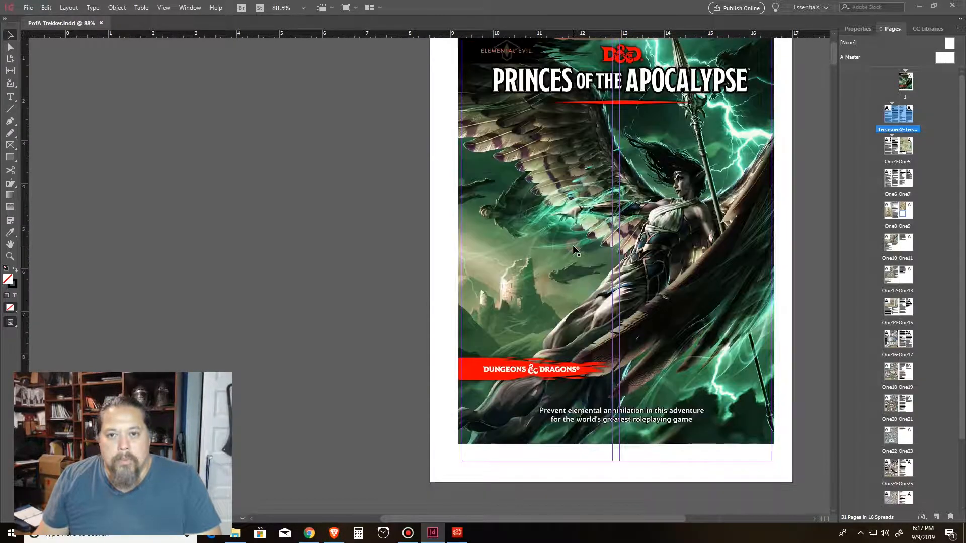
scroll(573, 261, "down", 10)
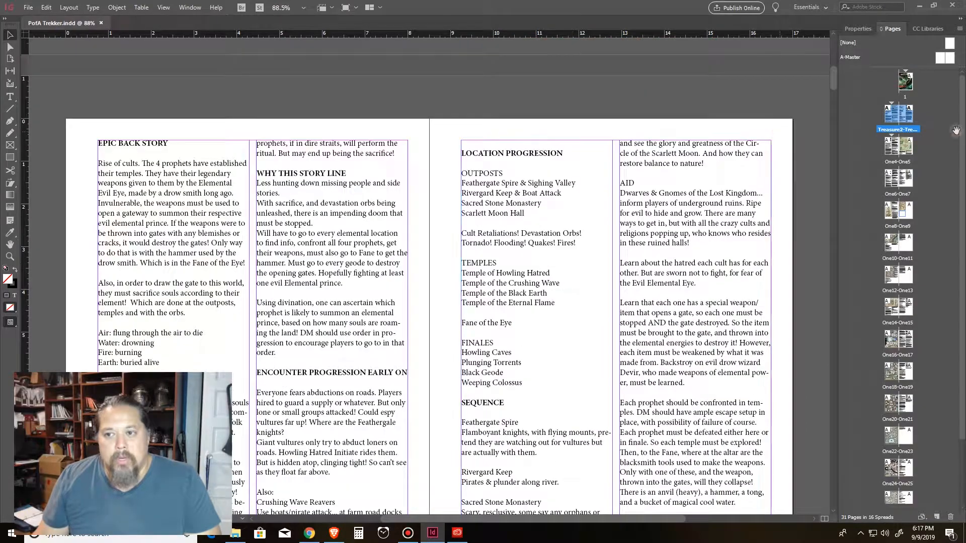
Step: Jump to the One4-One5 spread and pan the view with the Hand tool to show it fully
double_click(906, 146)
key("h")
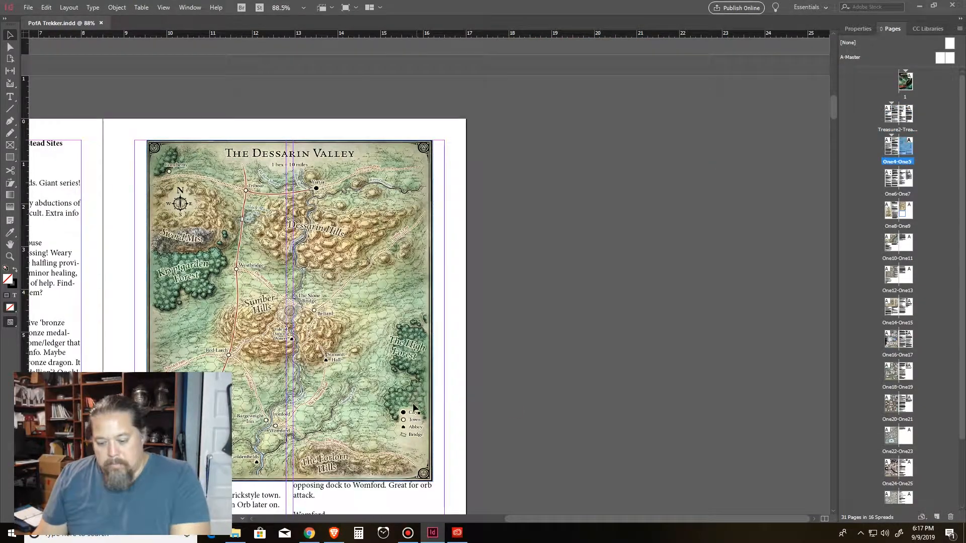
left_click_drag(181, 201, 573, 136)
left_click_drag(746, 305, 716, 292)
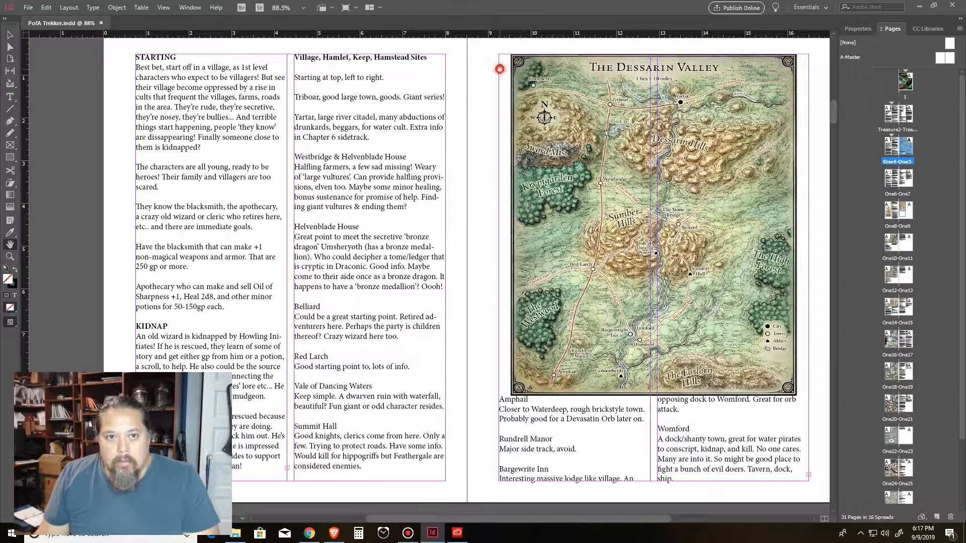
Step: Select the Dessarin Valley map image with the Selection tool and show its properties in the Essentials workspace
left_click(10, 34)
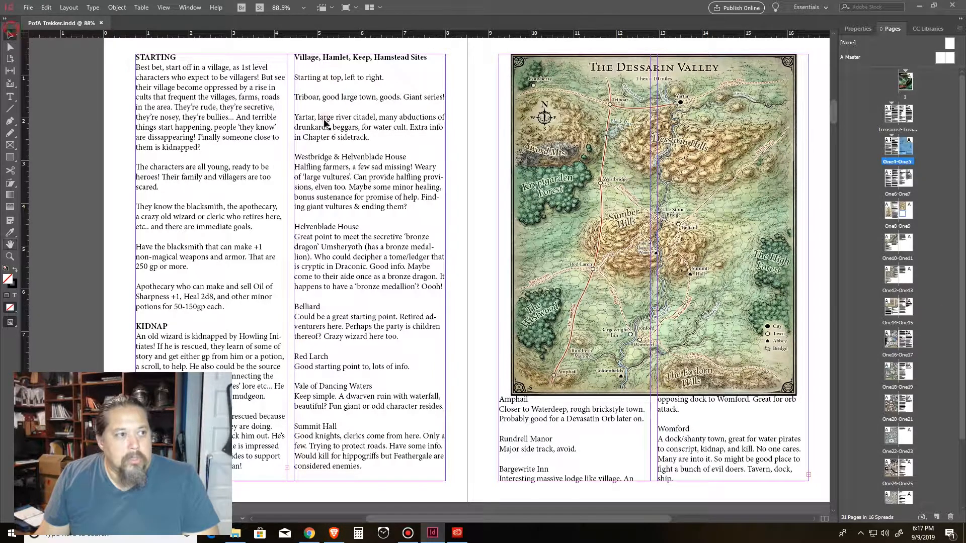
left_click(669, 171)
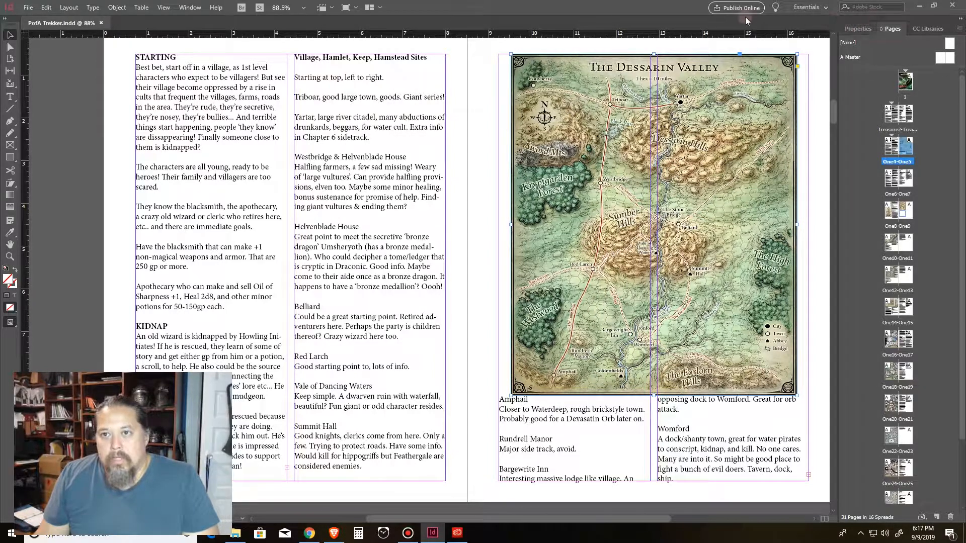
left_click(811, 7)
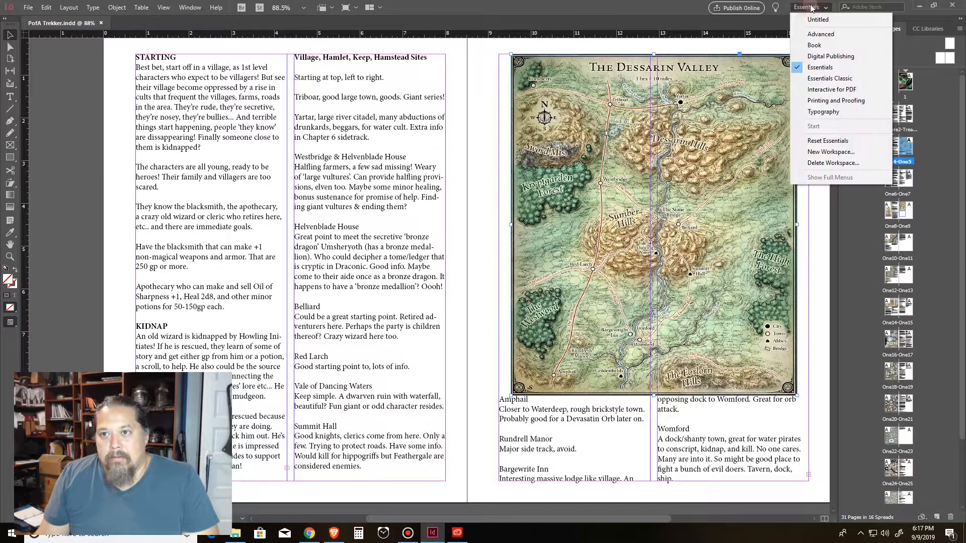
left_click(820, 68)
left_click(866, 30)
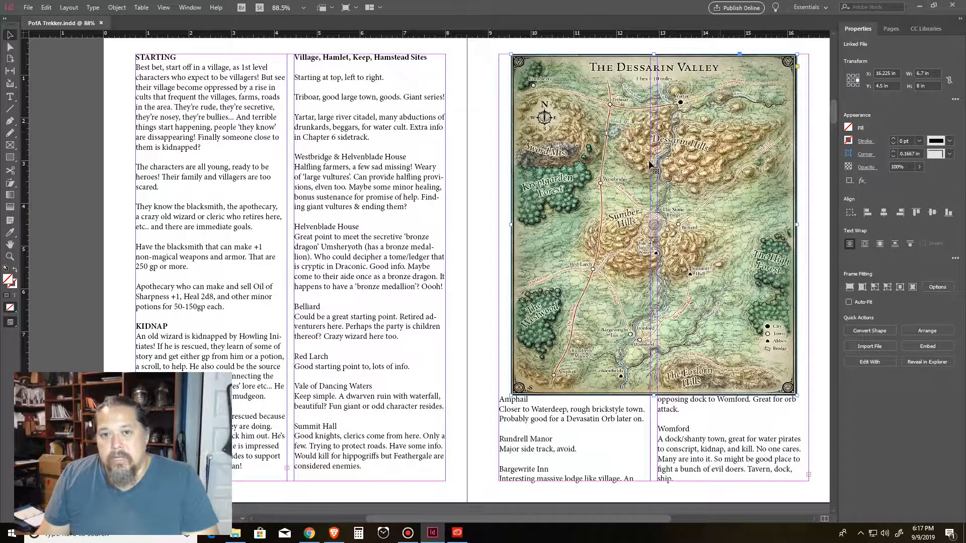
Step: Return to the Pages panel and select the One4-One5 spread and the master thumbnails
left_click(891, 28)
left_click(907, 161)
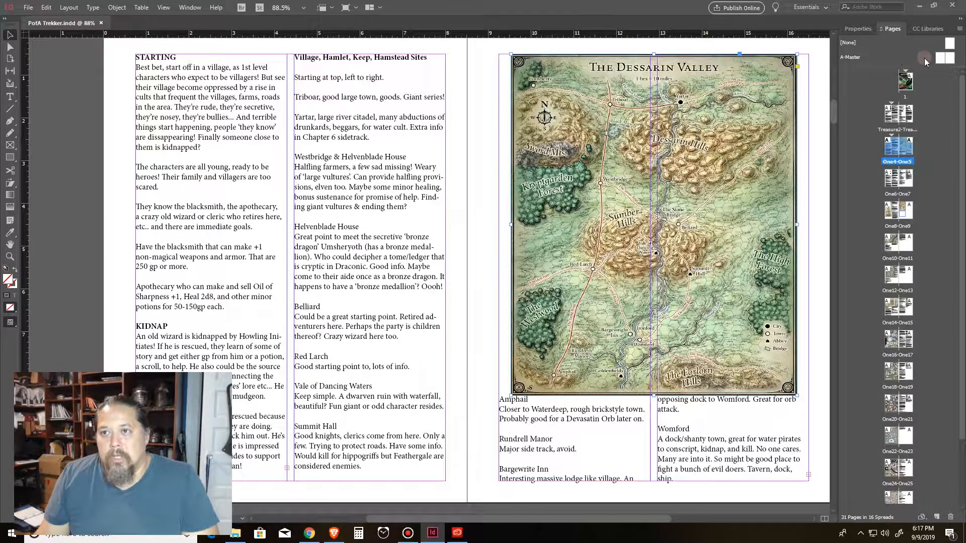
left_click(945, 59)
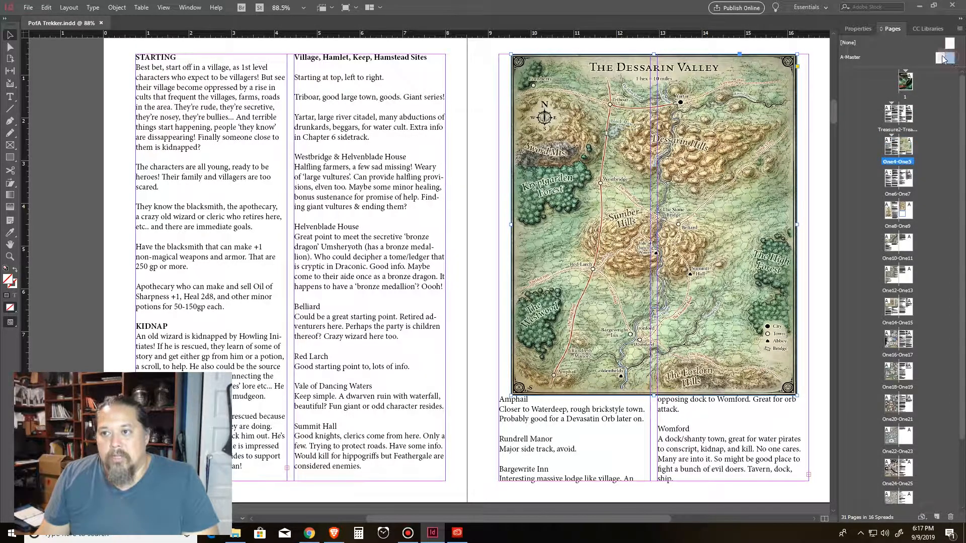
Step: View the A-Master page, then return to the cover page
double_click(943, 59)
left_click(953, 59)
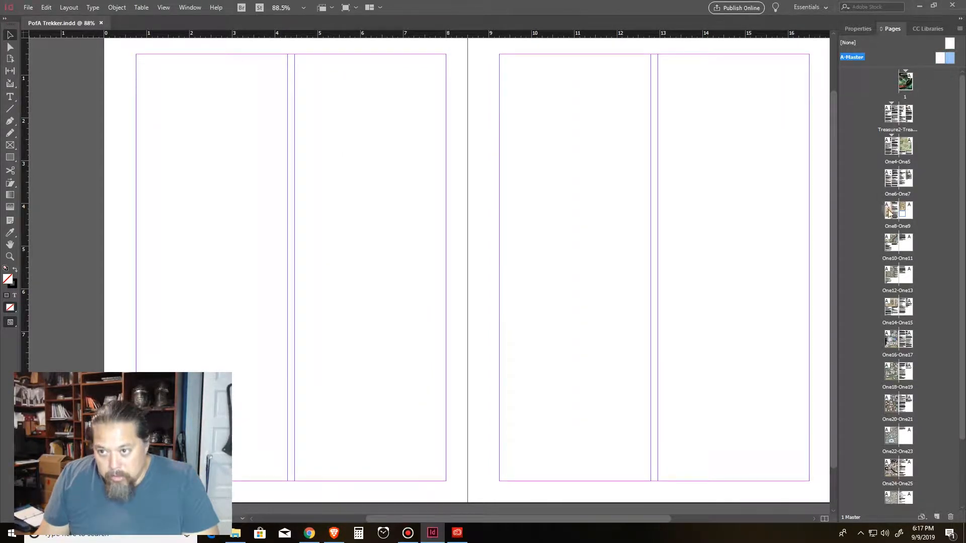
double_click(906, 84)
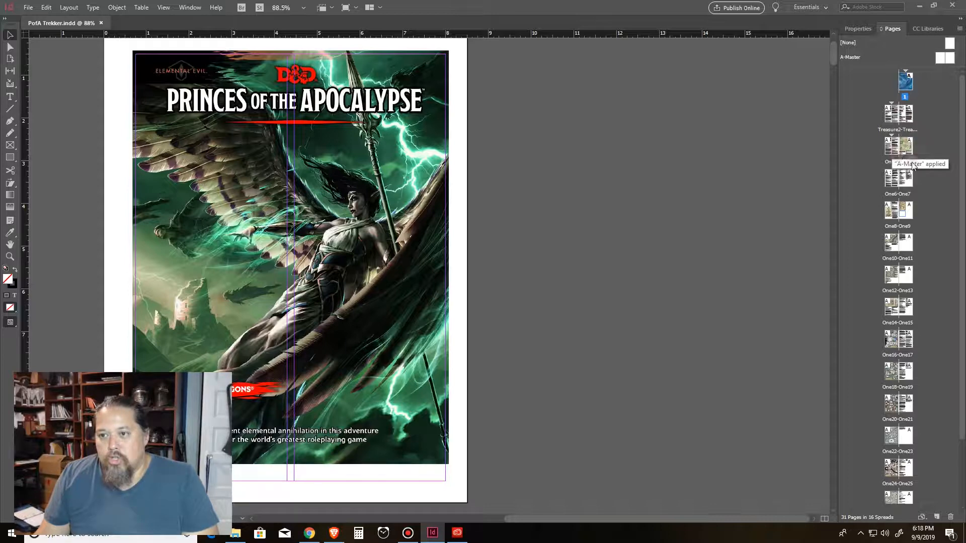
right_click(904, 208)
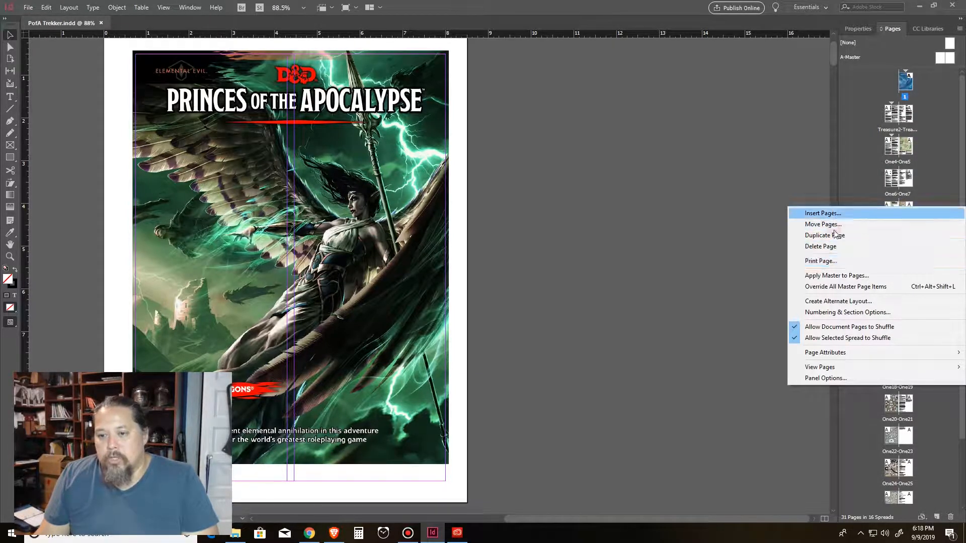
left_click(837, 301)
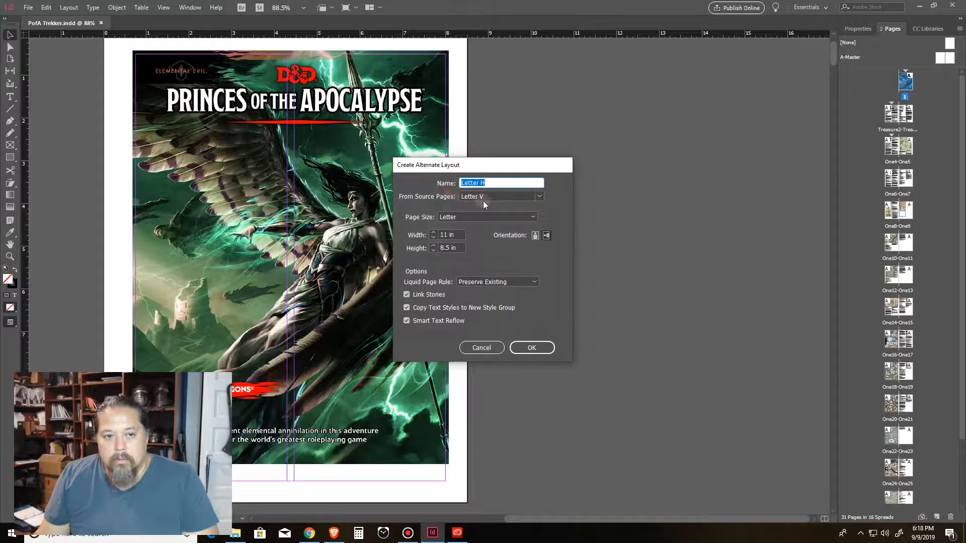
left_click(493, 347)
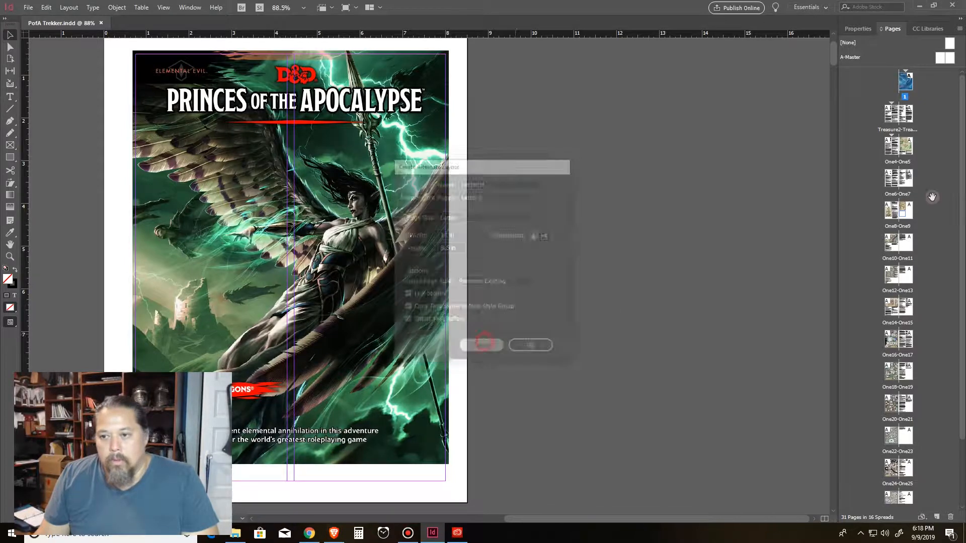
right_click(889, 213)
left_click(847, 316)
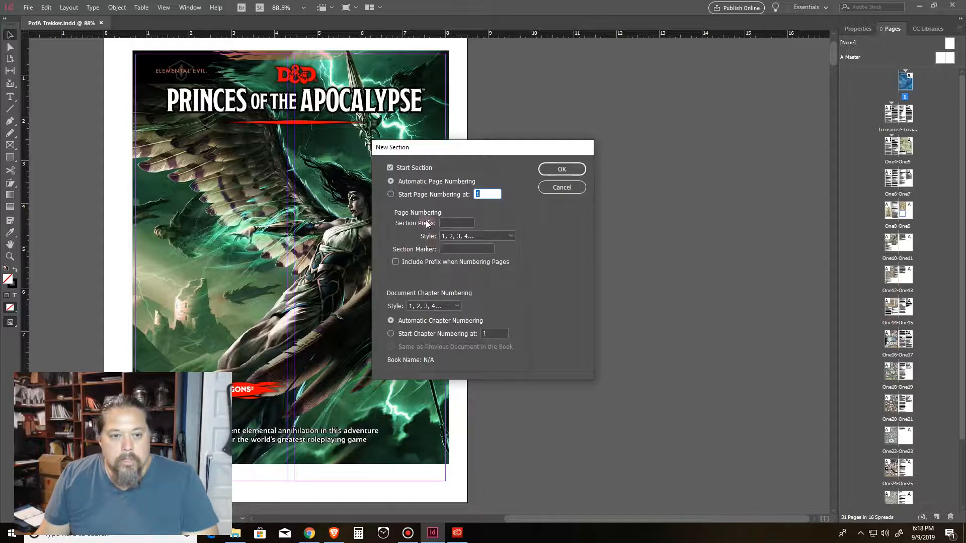
left_click(458, 221)
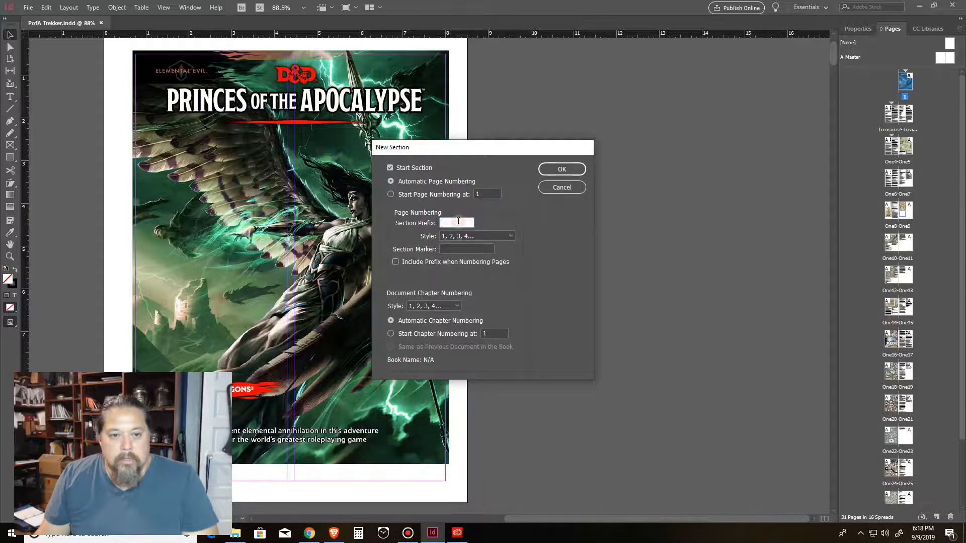
left_click(554, 193)
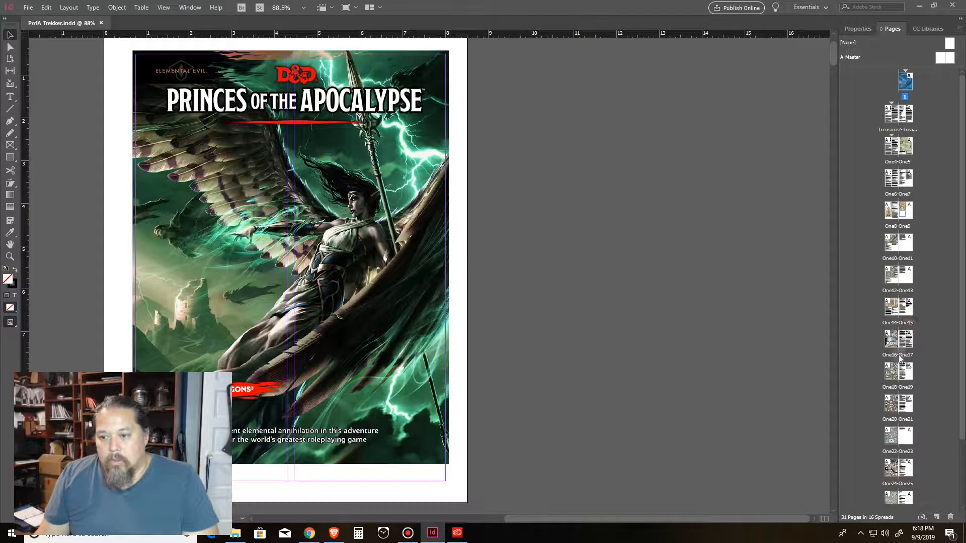
Step: Browse the page thumbnails and open the Treasure2 spread and the Rivergard Keep spread
left_click_drag(961, 384, 959, 423)
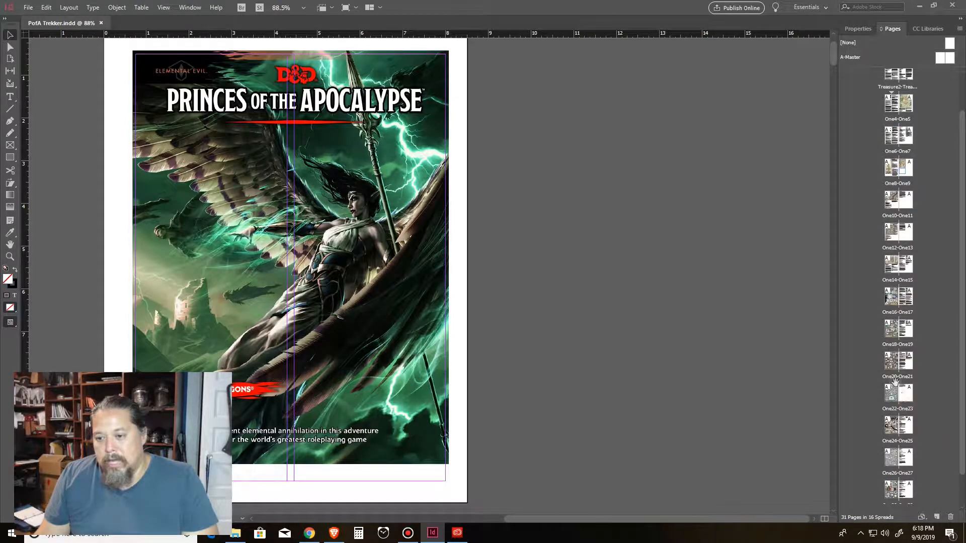
right_click(891, 373)
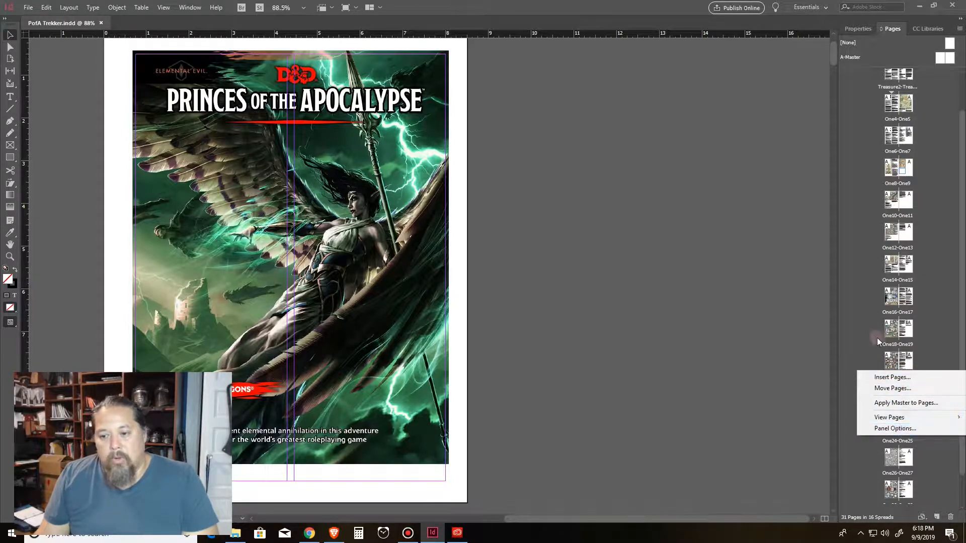
left_click(923, 352)
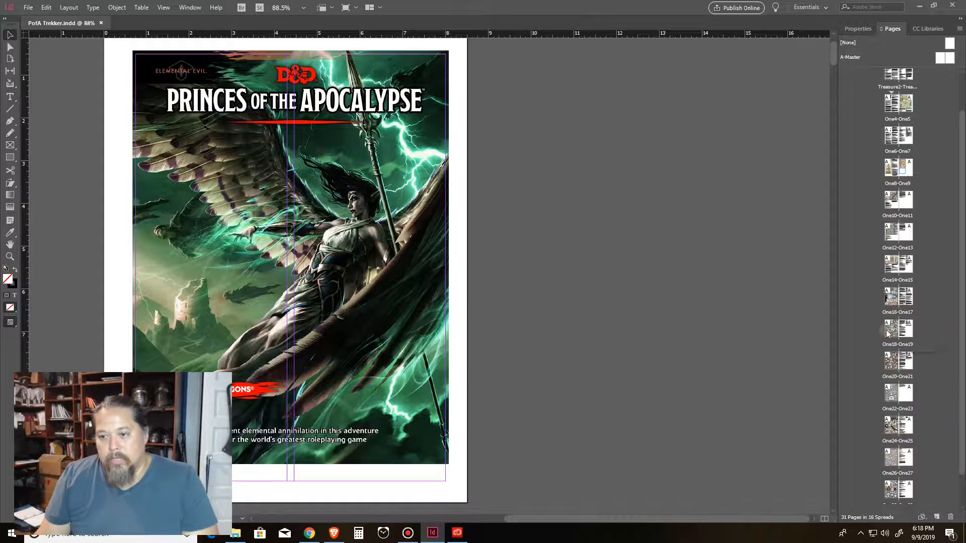
scroll(917, 151, "up", 2)
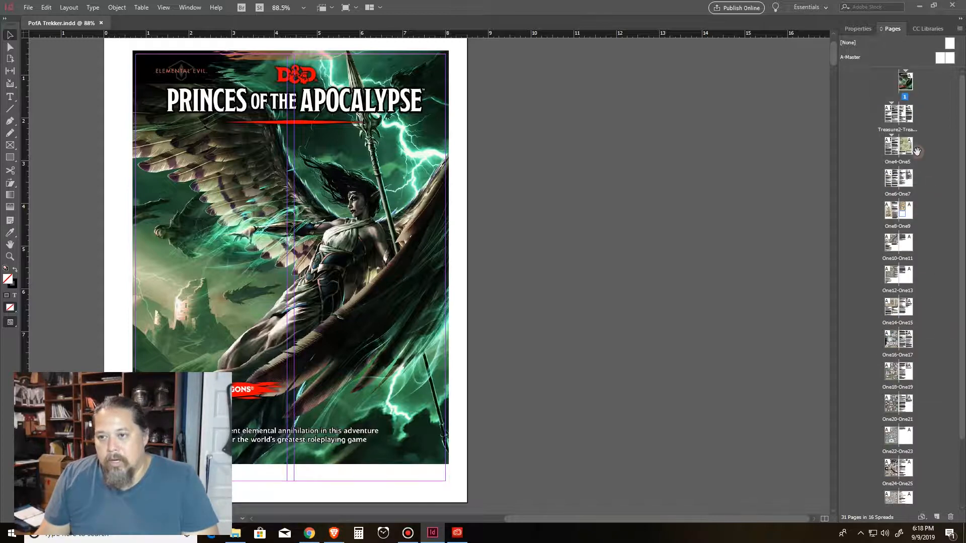
double_click(887, 113)
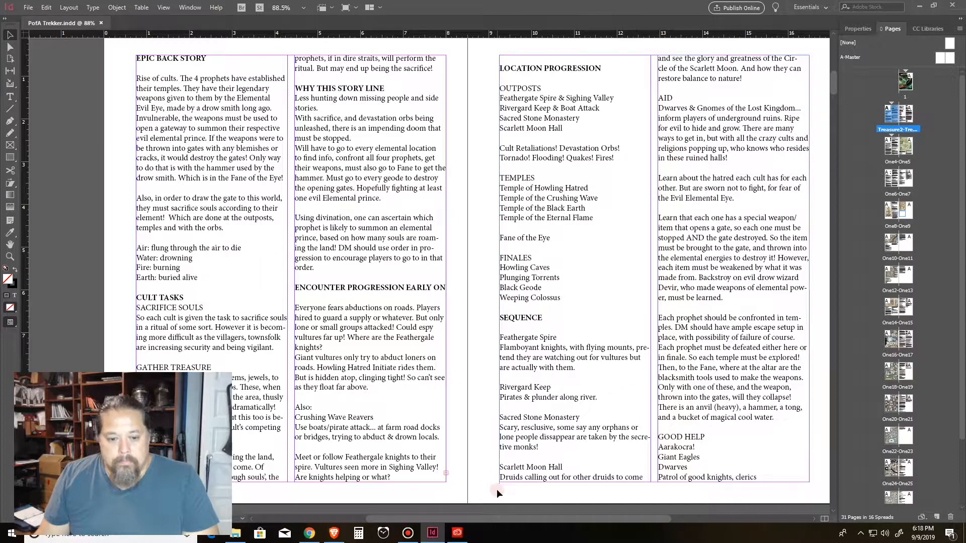
left_click_drag(511, 522, 523, 518)
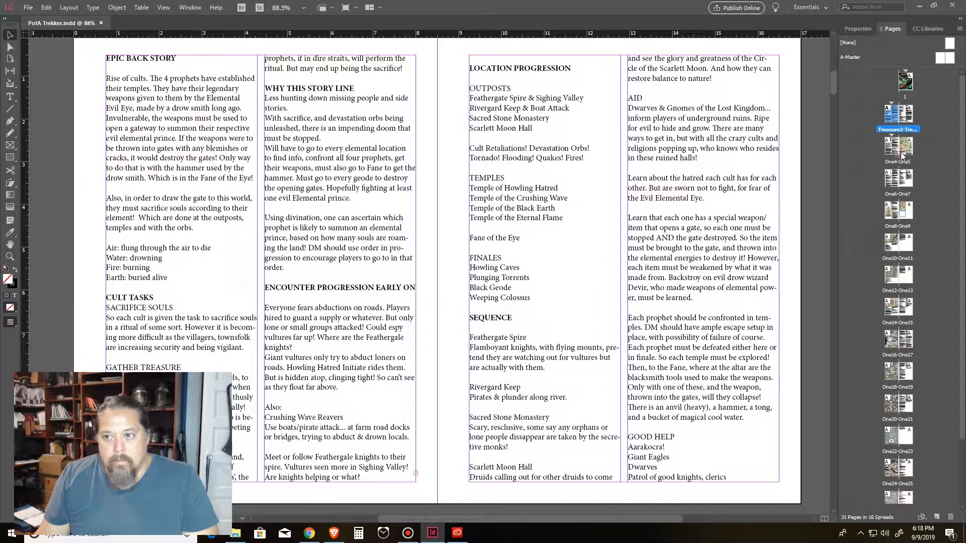
double_click(891, 248)
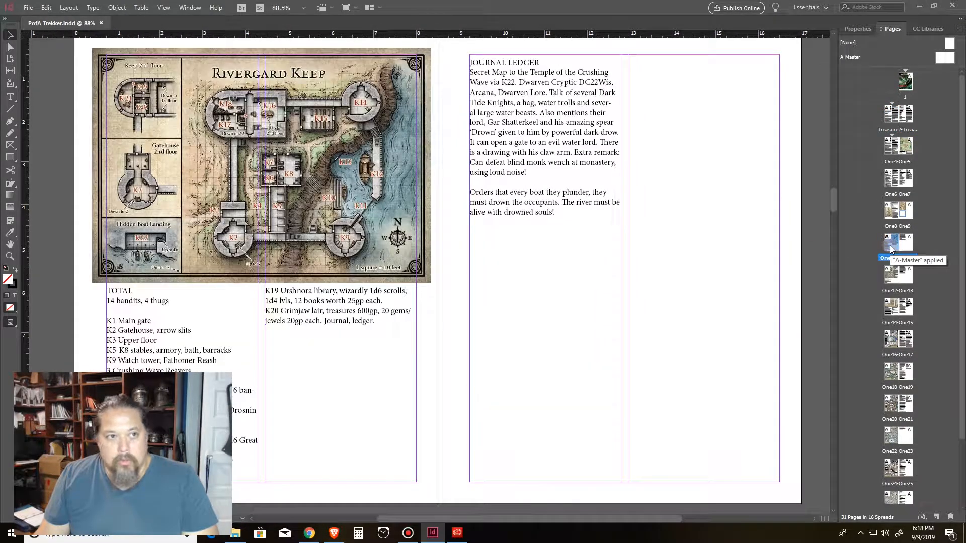
Step: Start a new section at the Rivergard Keep spread with the section prefix RivrKeep
right_click(891, 249)
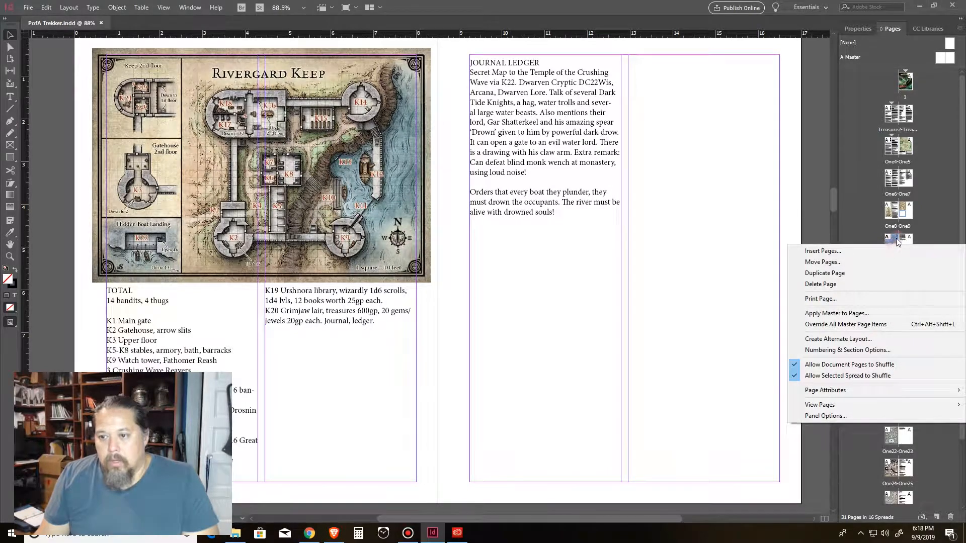
left_click(898, 242)
left_click(902, 259)
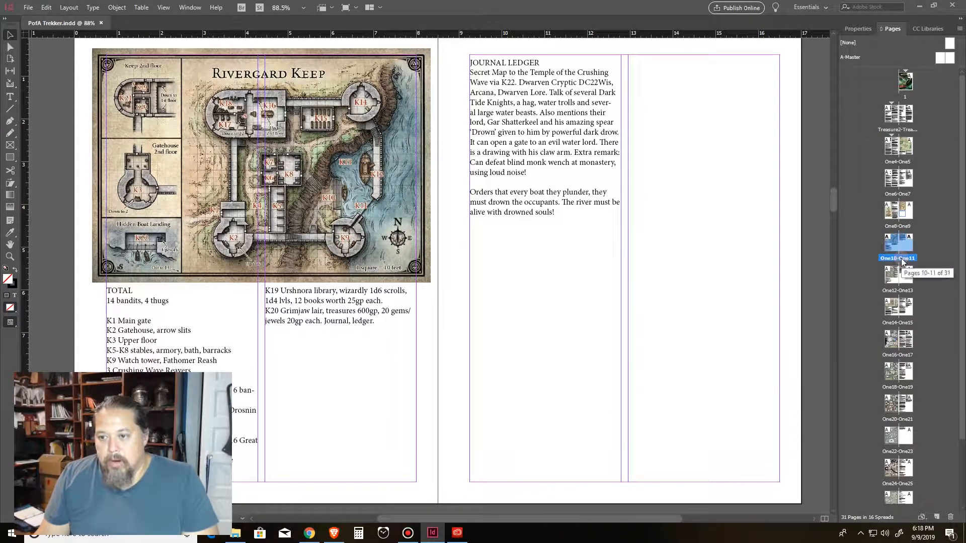
right_click(901, 261)
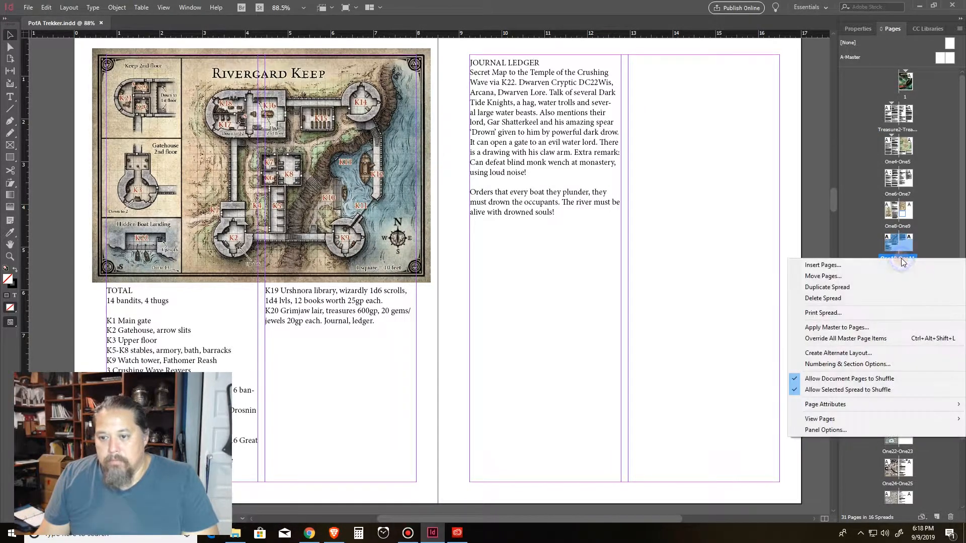
left_click(853, 366)
left_click(457, 223)
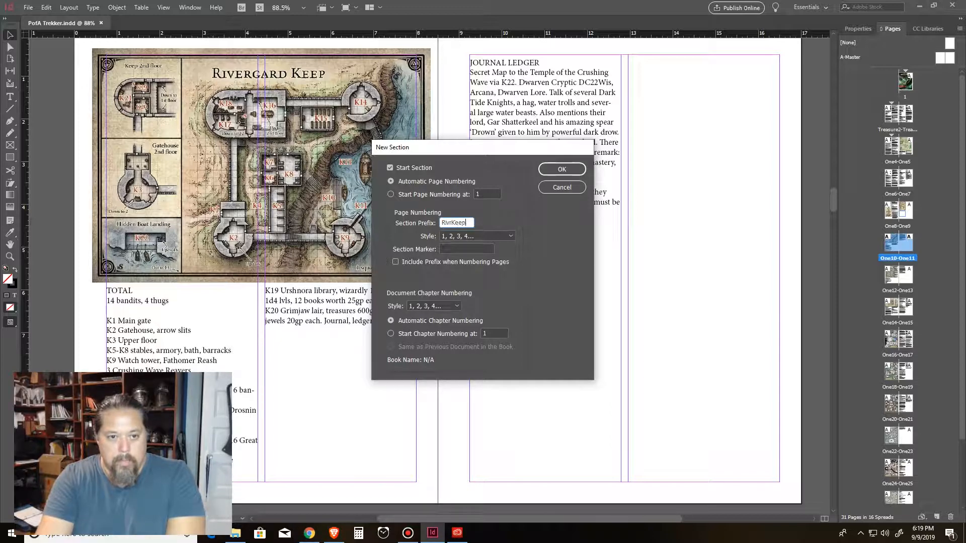
key("Return")
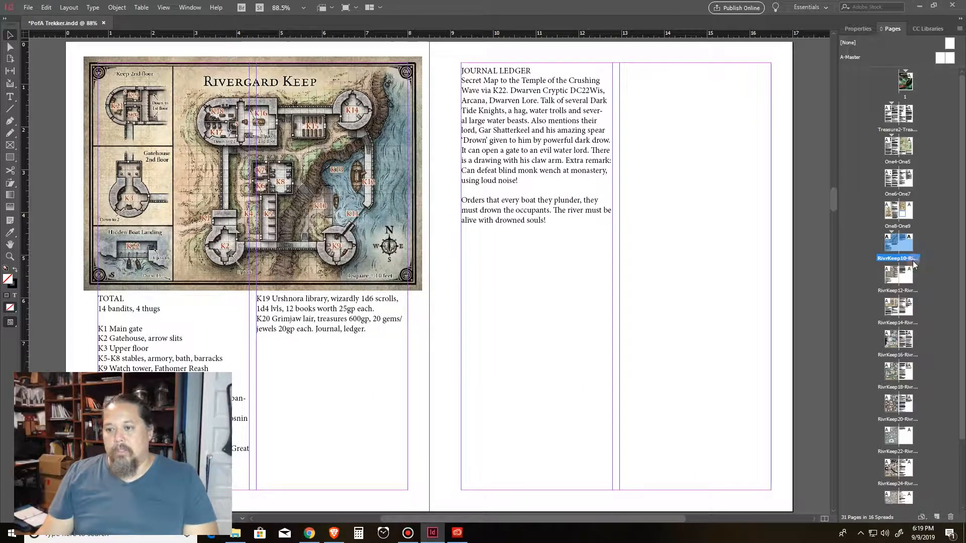
Step: Start a new section at the Sacred Stone Monastery spread with the section prefix StoneMon
double_click(891, 276)
right_click(895, 290)
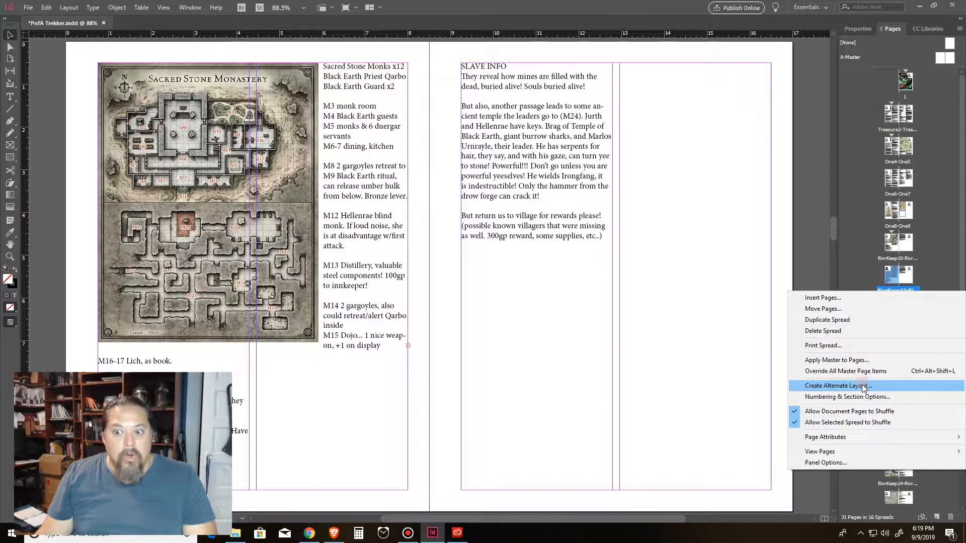
left_click(856, 397)
left_click(454, 223)
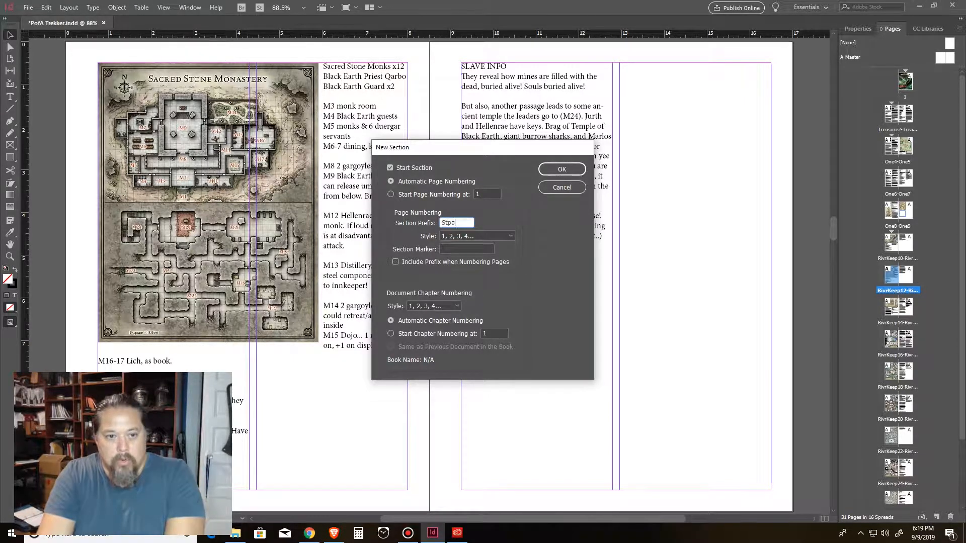
type("StoneMon")
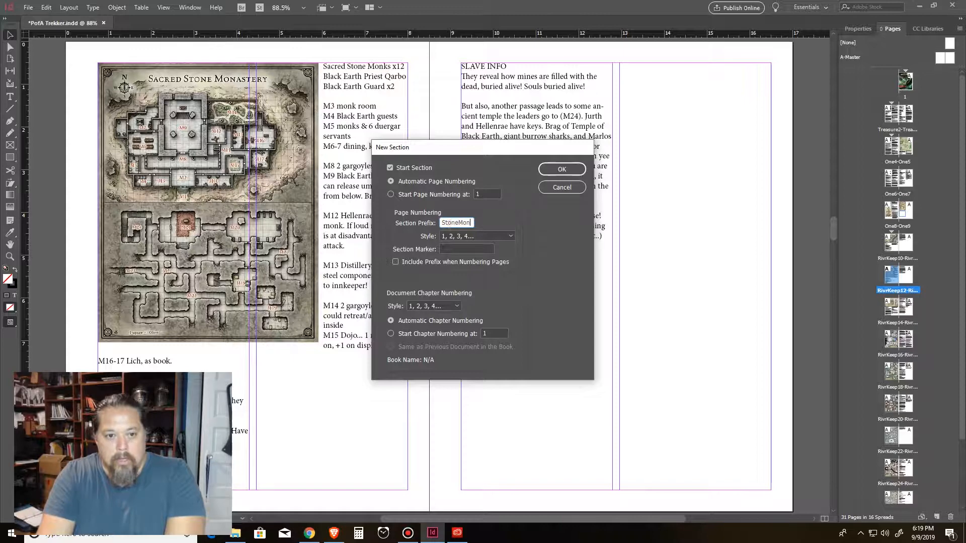
key("Return")
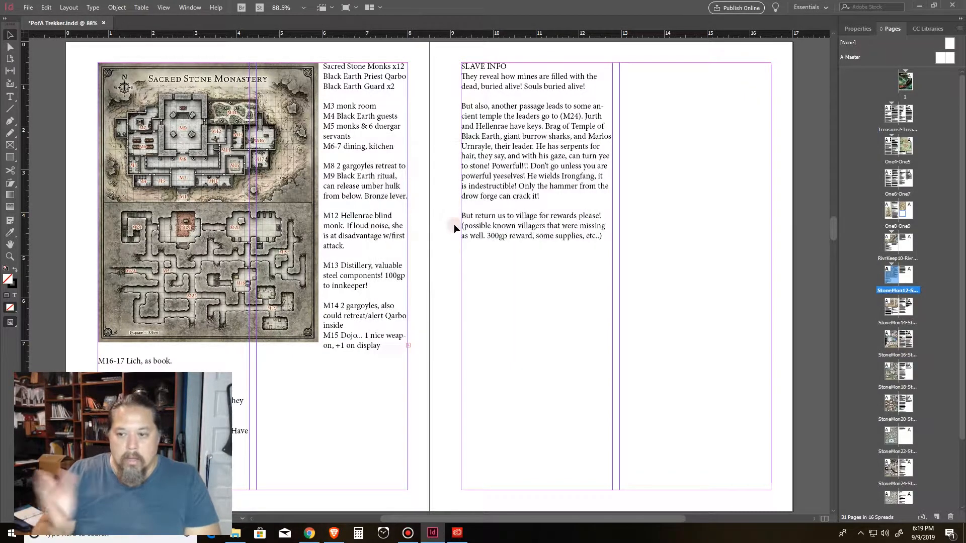
Step: Jump between the Rivergard Keep, Sacred Stone Monastery and Scarlet Moon Hall spreads to review the renamed pages
double_click(896, 247)
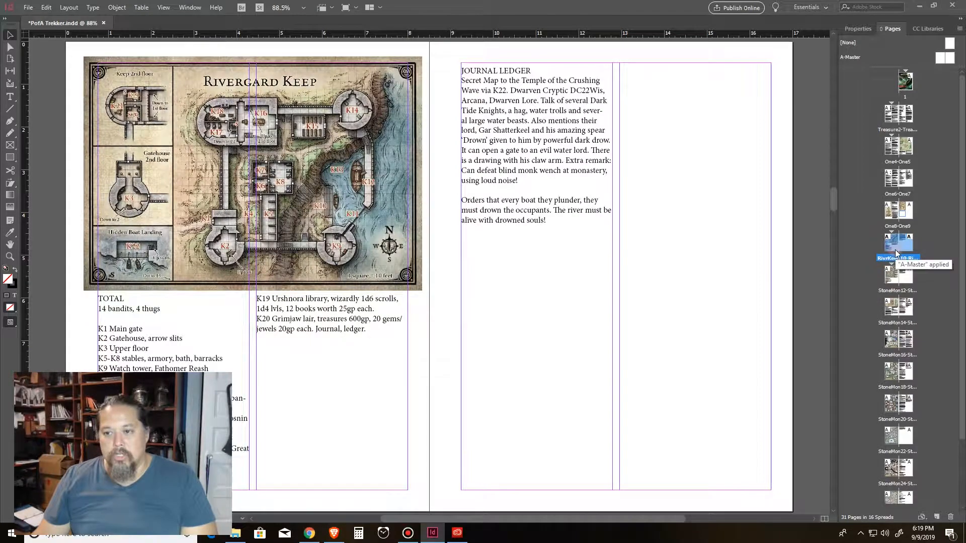
double_click(896, 292)
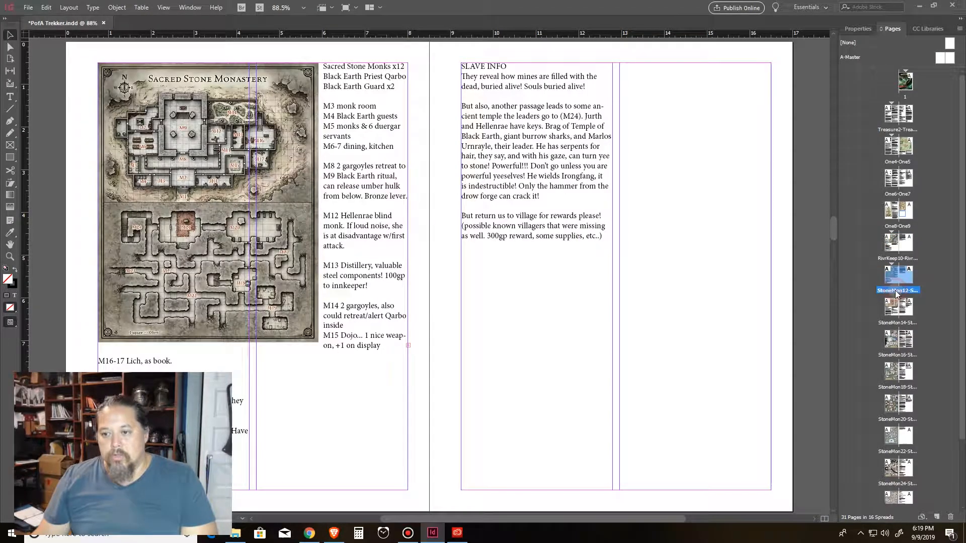
double_click(893, 322)
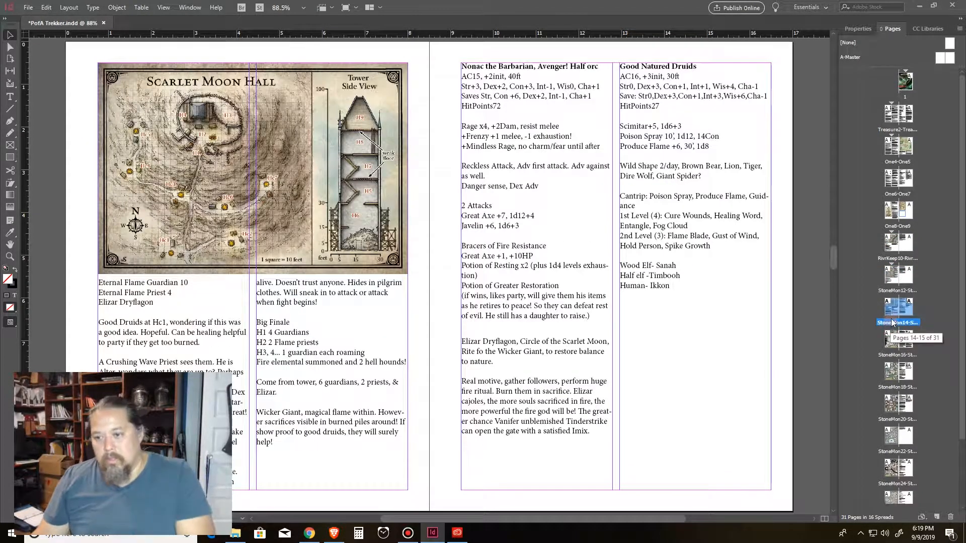
scroll(508, 279, "up", 5)
scroll(509, 280, "up", 3)
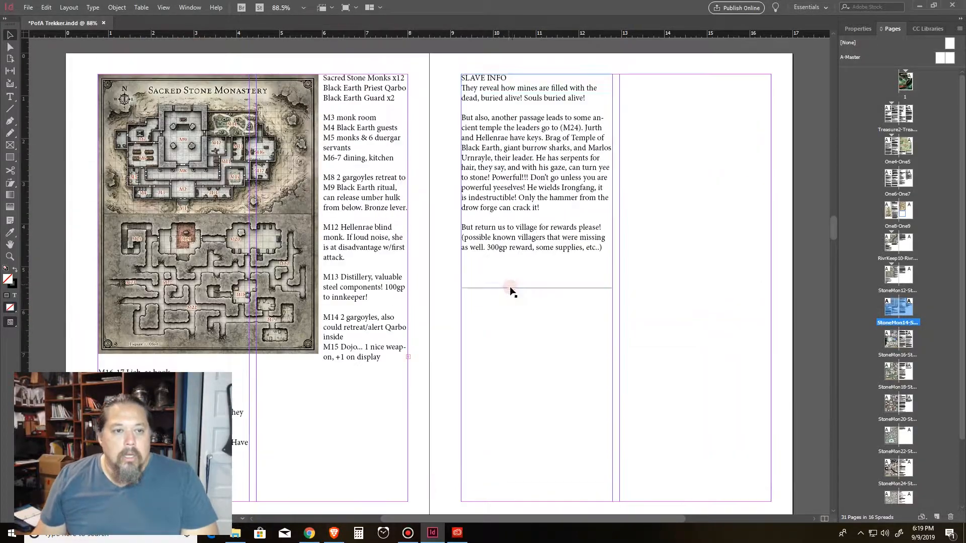
Step: Draw a new text frame across the lower half of the right page and set it to 2 columns
left_click(285, 194)
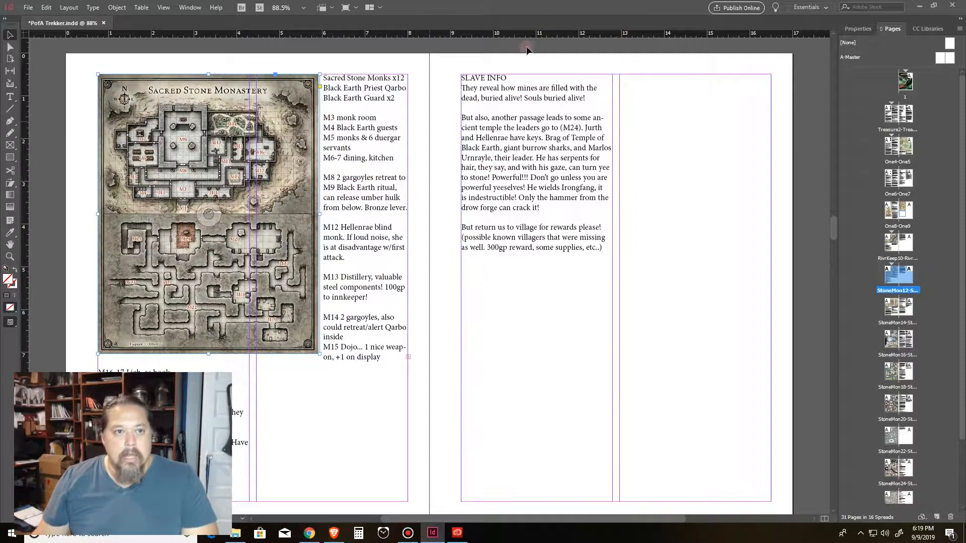
left_click(526, 162)
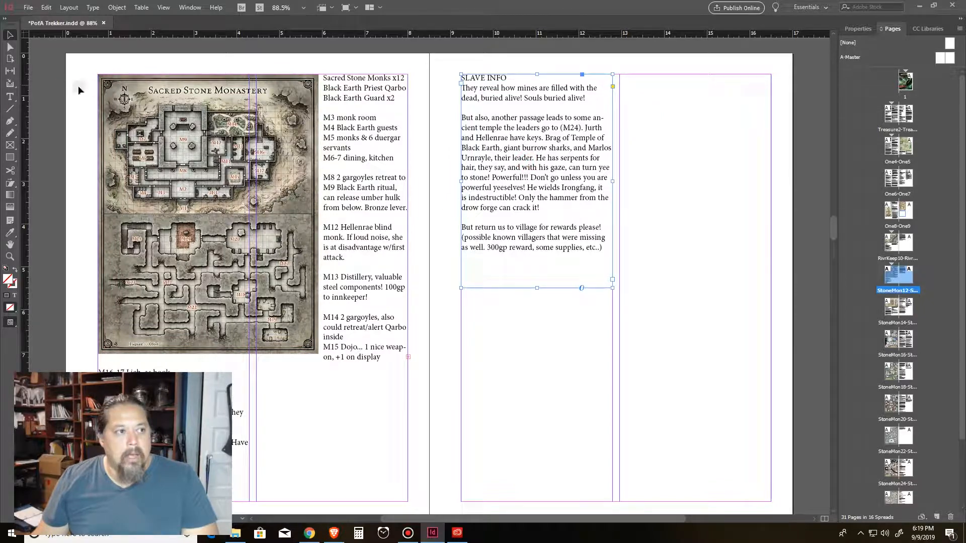
left_click(10, 97)
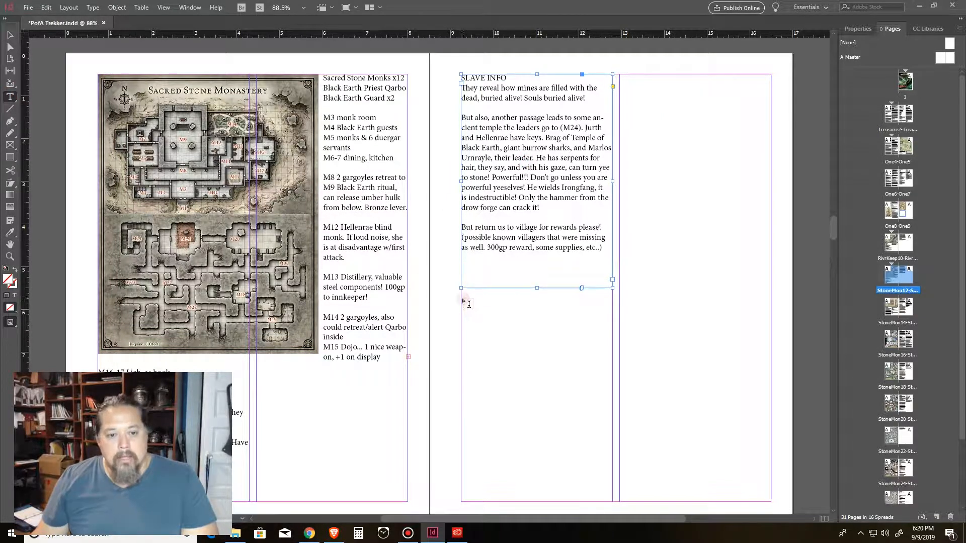
left_click_drag(461, 296, 771, 462)
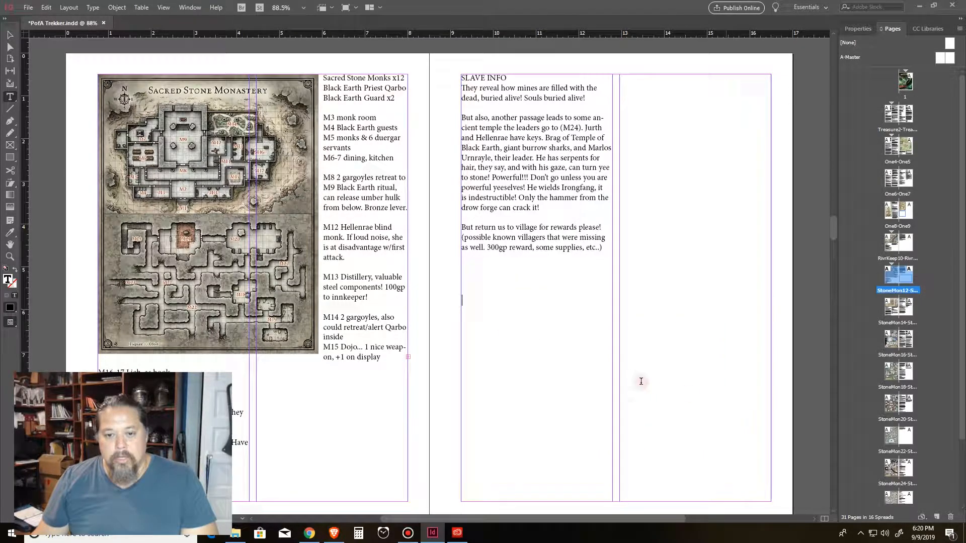
right_click(532, 328)
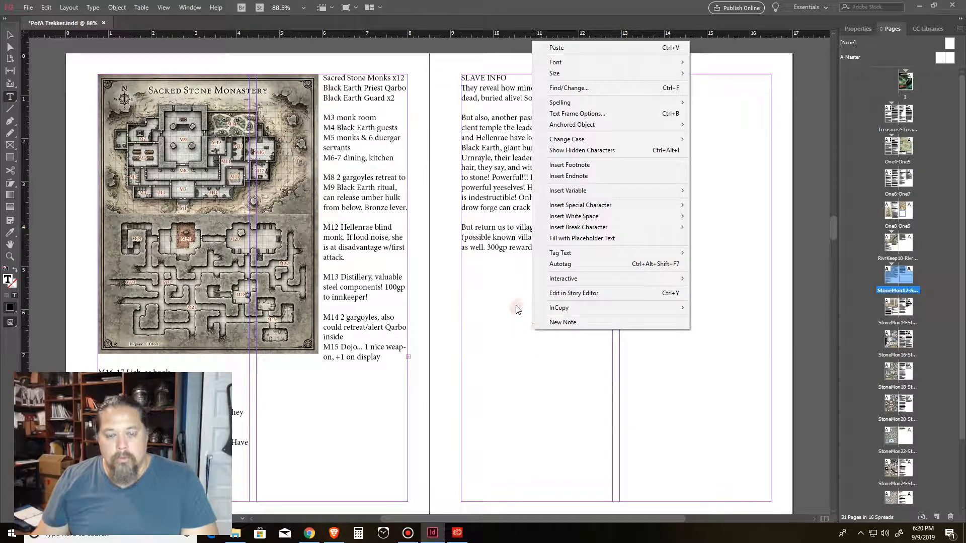
left_click(584, 113)
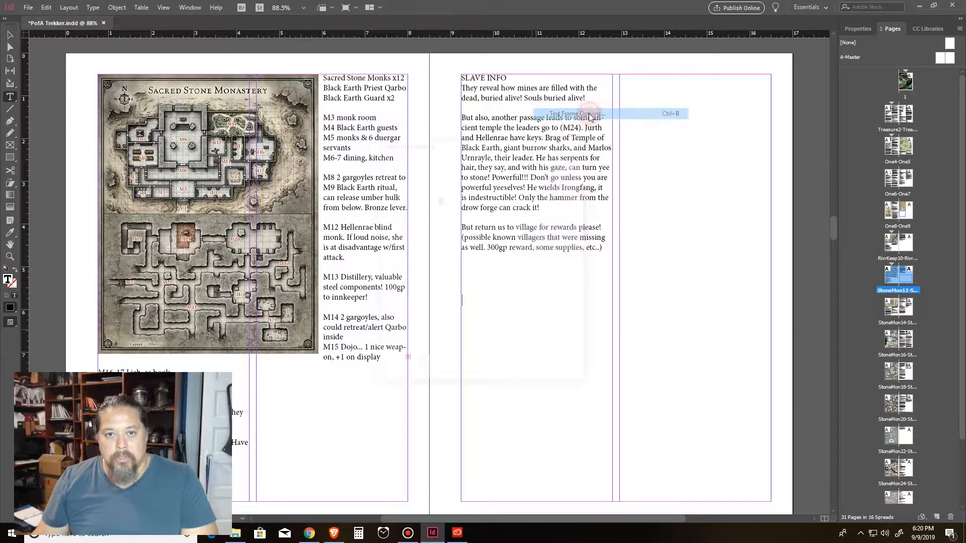
type("2")
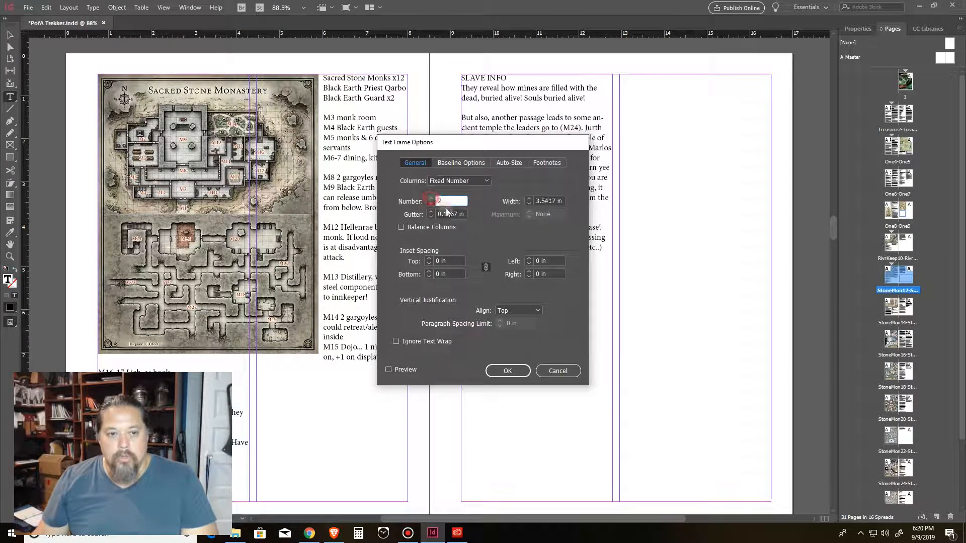
left_click(510, 371)
left_click(497, 296)
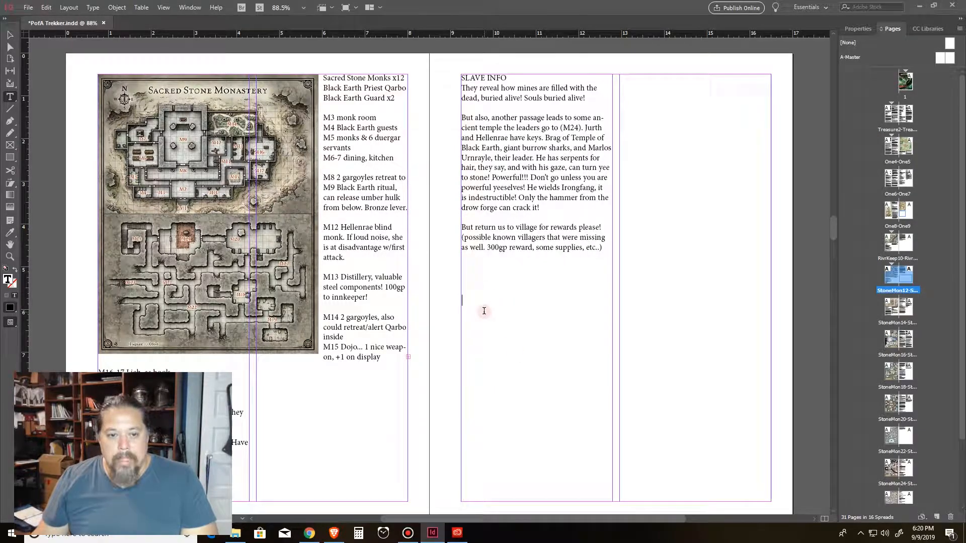
Step: Fill the new frame with placeholder text and select it
type("agagagagag ")
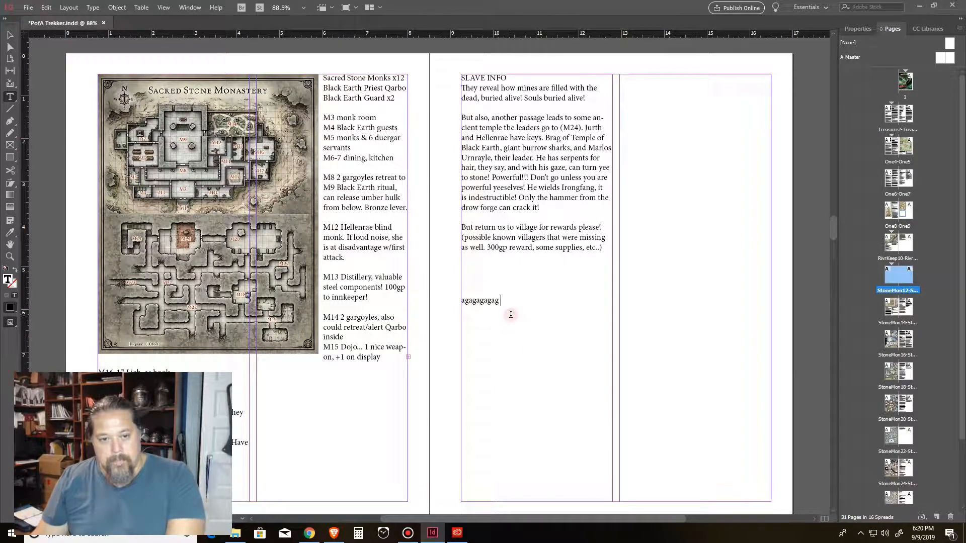
type("gag ga ga gg gg ")
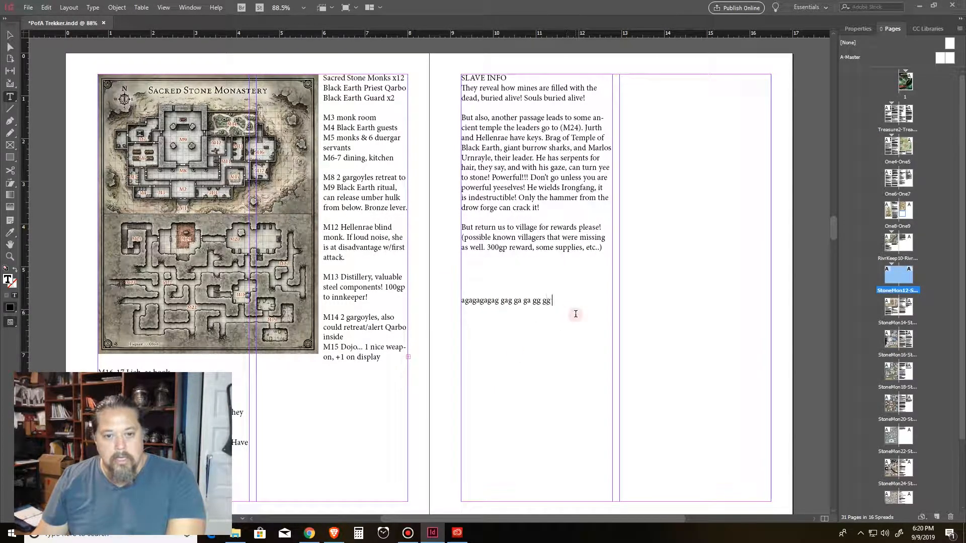
type("\tggggg gggg")
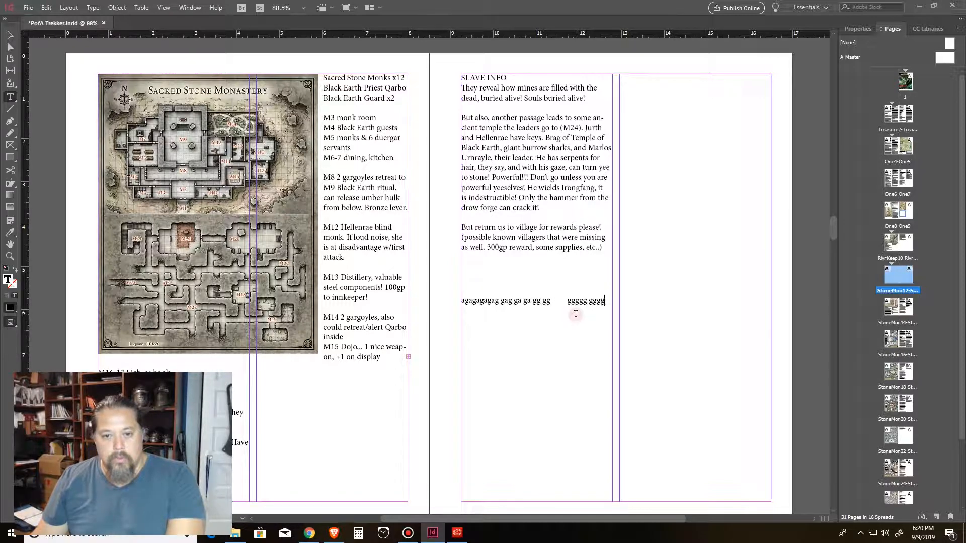
type("-gggggg gg")
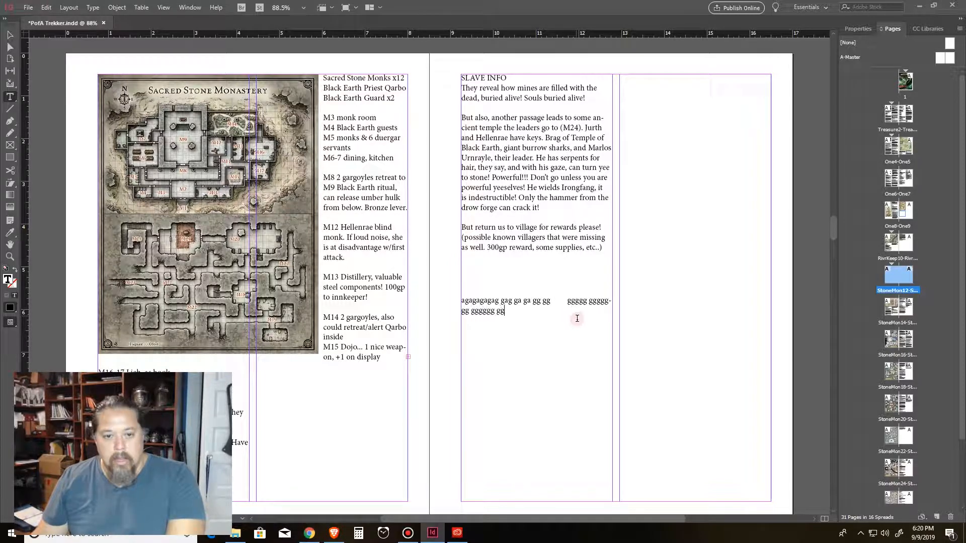
left_click_drag(469, 299, 764, 482)
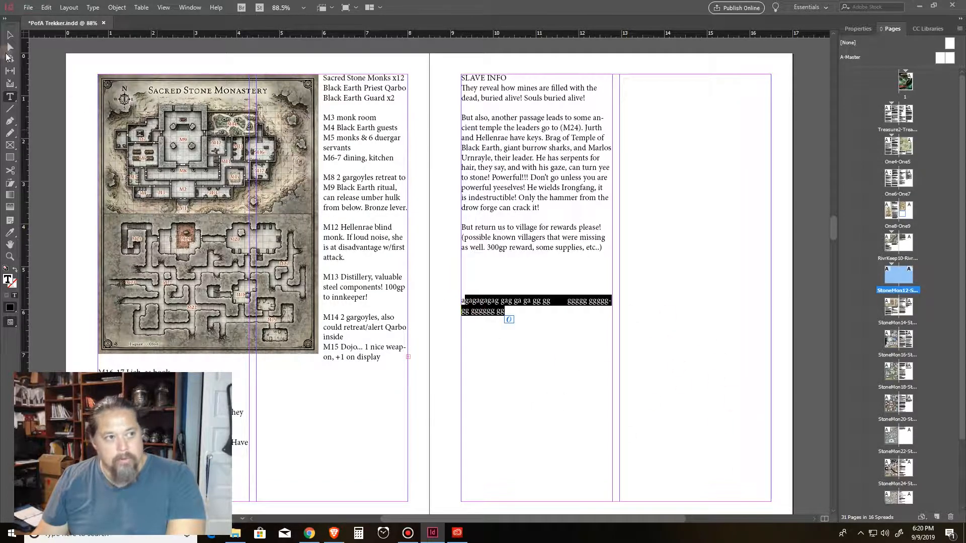
Step: Move and resize the placeholder frame into the top of the right page's outer column
left_click(9, 33)
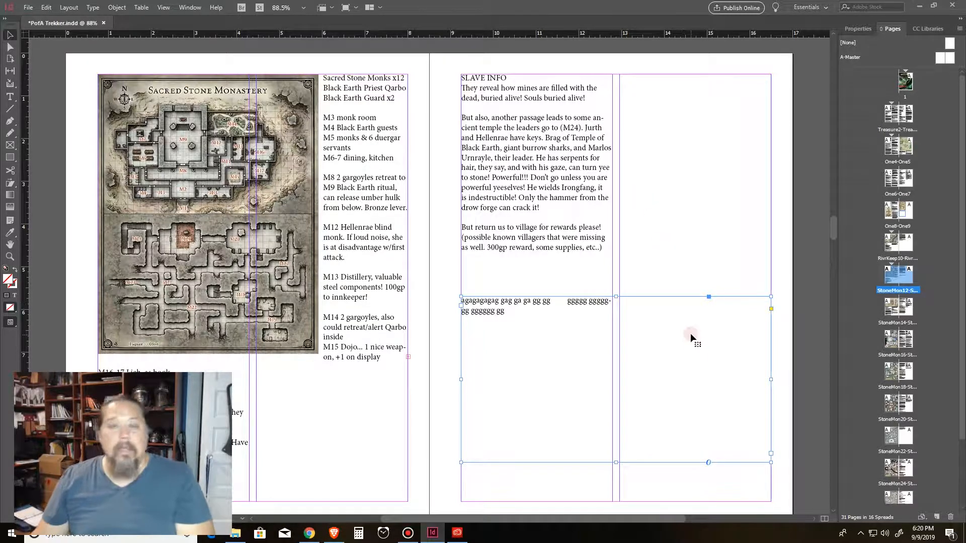
left_click_drag(558, 329, 624, 202)
left_click_drag(688, 273, 612, 323)
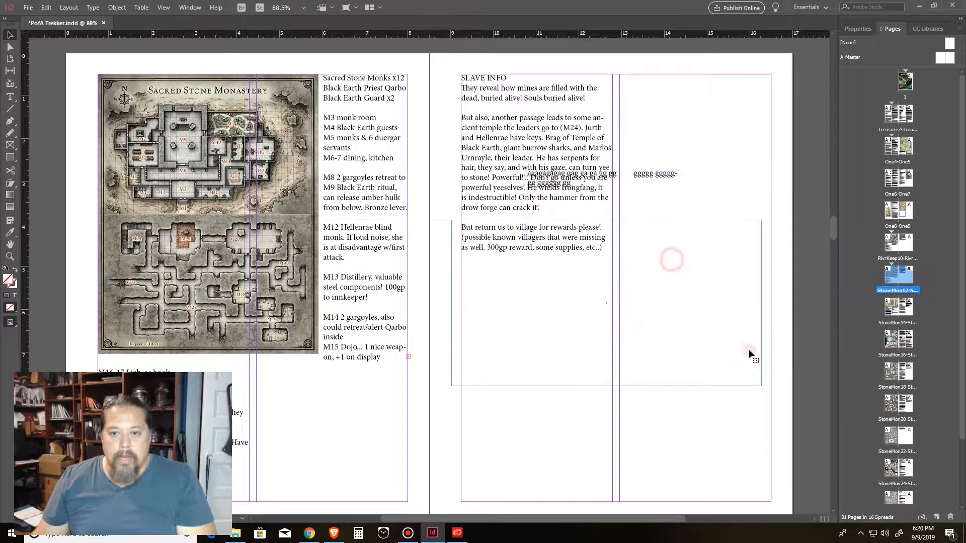
left_click_drag(764, 386, 529, 416)
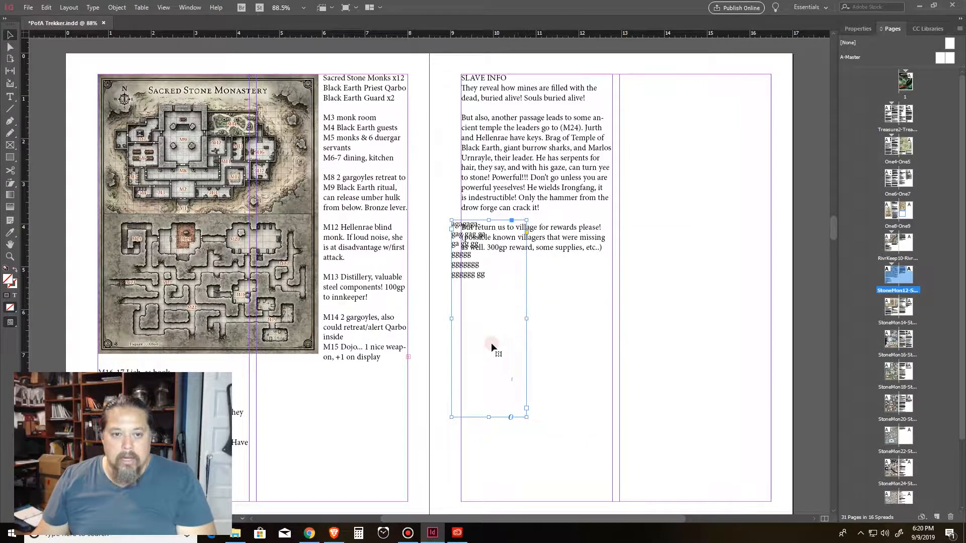
left_click_drag(494, 345, 655, 183)
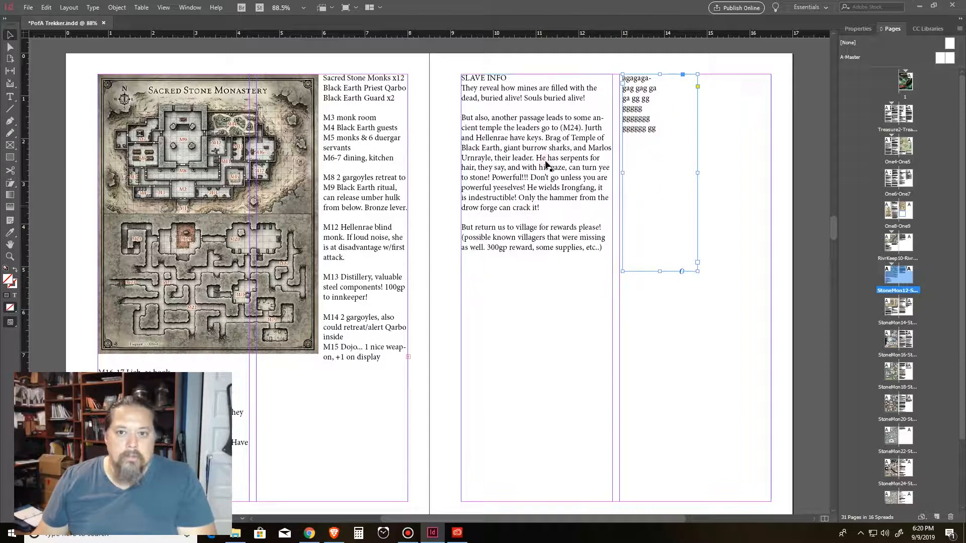
mouse_move(660, 166)
left_mouse_down()
mouse_move(651, 179)
mouse_move(660, 164)
left_mouse_up()
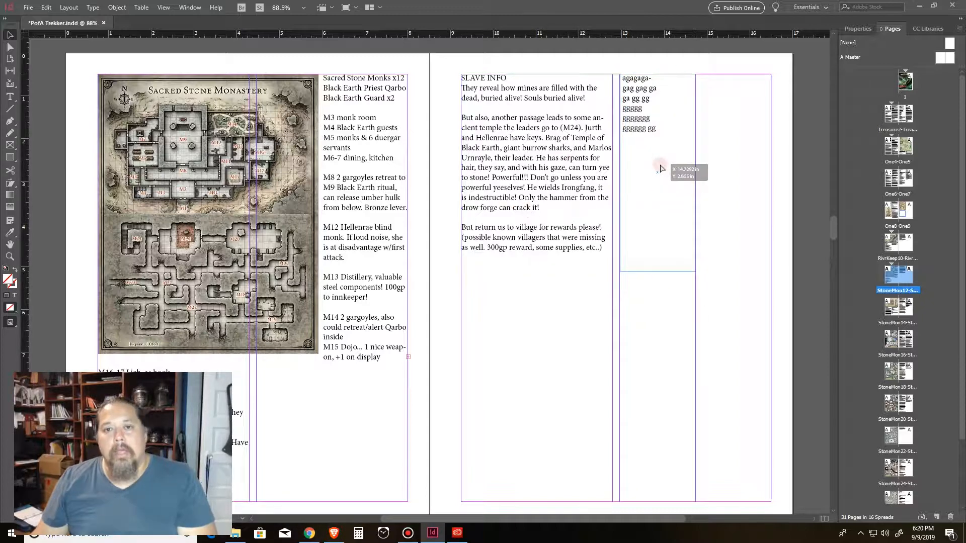
Step: Delete the placeholder text frame
scroll(472, 279, "up", 8)
scroll(677, 300, "down", 8)
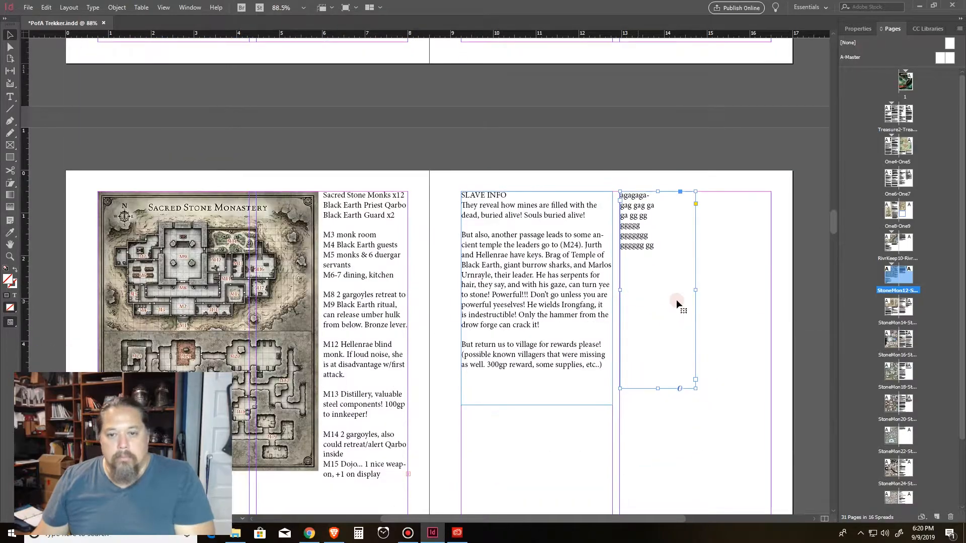
key("Delete")
Step: Select the map and notes frames on the Feathergale Spire and Sighing Valley spread
scroll(649, 284, "up", 10)
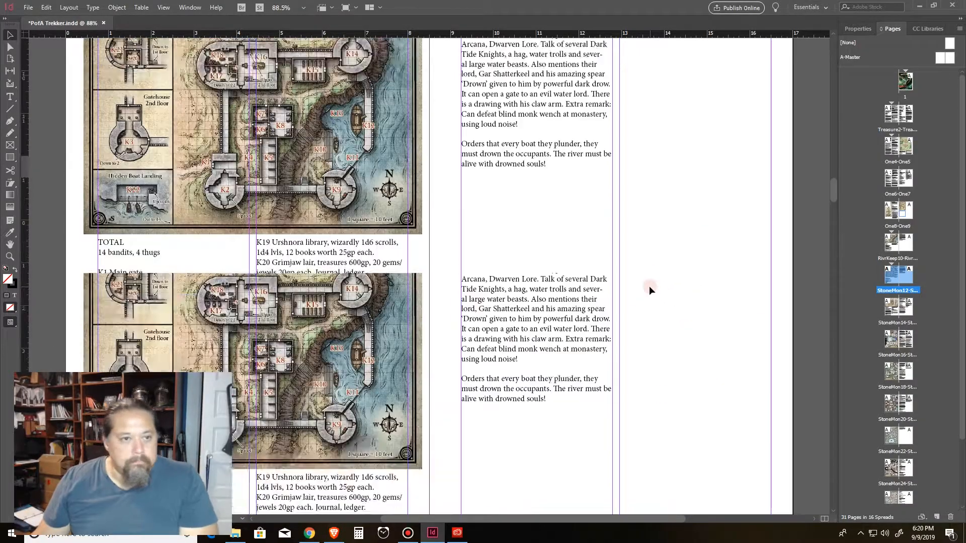
scroll(580, 284, "up", 12)
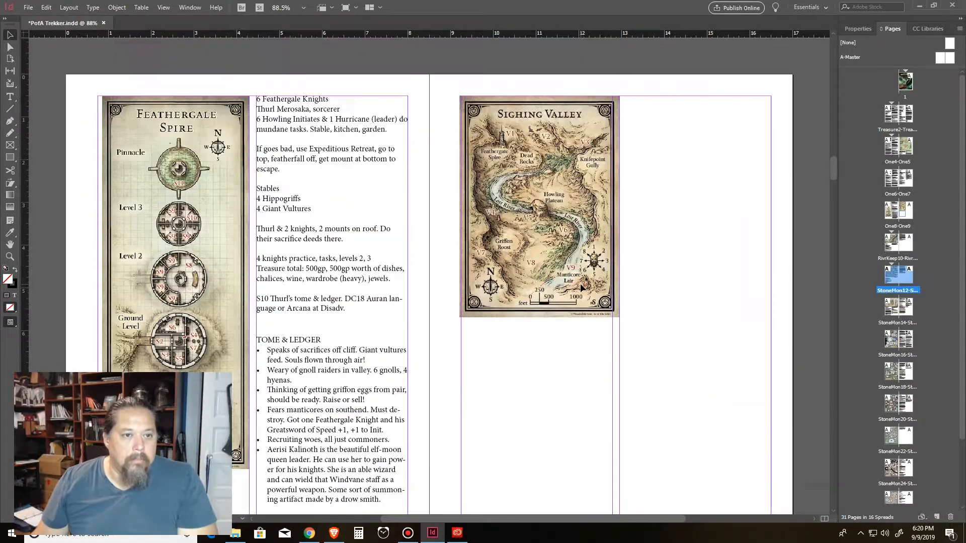
scroll(580, 284, "down", 1)
left_click(517, 149)
left_click(164, 150)
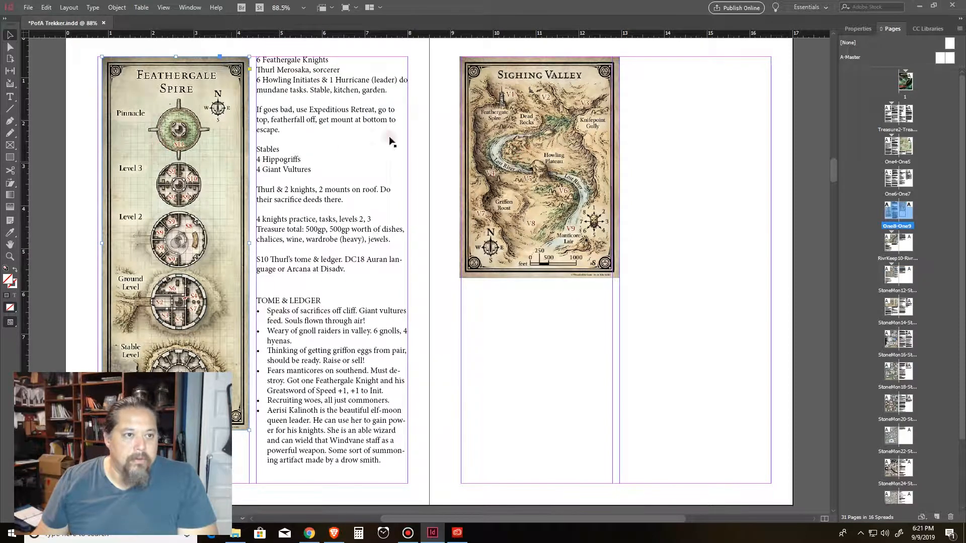
left_click(360, 149)
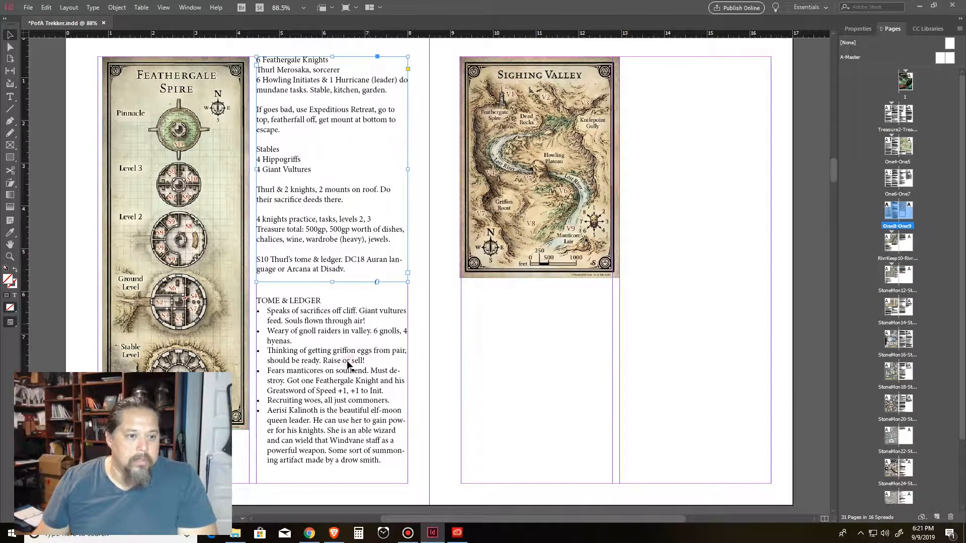
Step: Move the TOME & LEDGER text frame onto the right page and back to its column
left_click(293, 342)
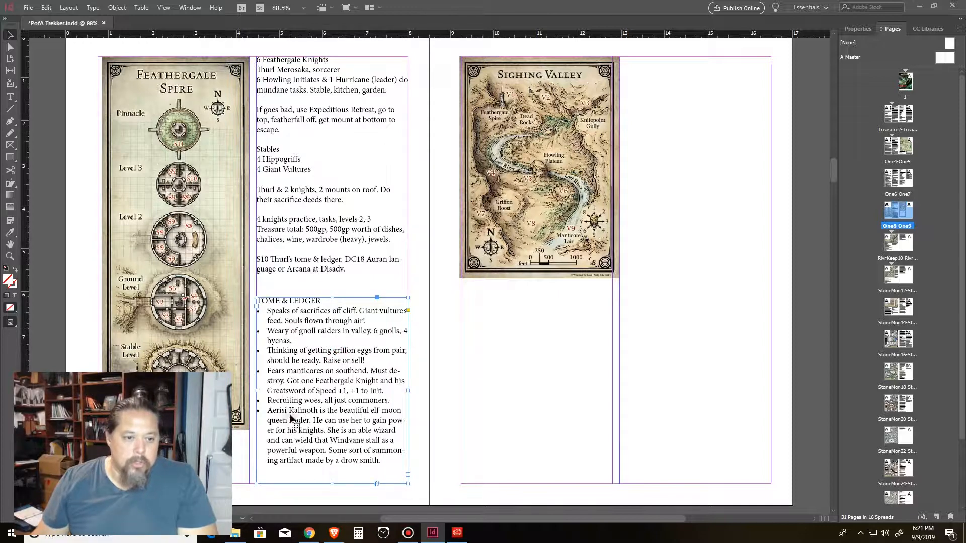
left_click_drag(311, 362, 533, 342)
left_click_drag(533, 339, 329, 333)
Step: Scroll through the treasure, back story and Dessarin Valley spreads, selecting their text frames
scroll(690, 291, "up", 12)
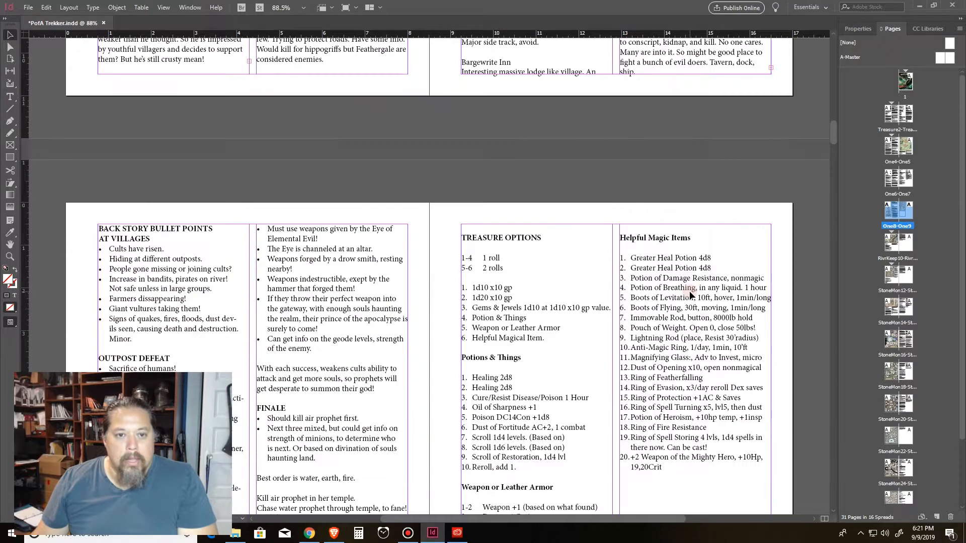
scroll(689, 291, "down", 4)
left_click(557, 204)
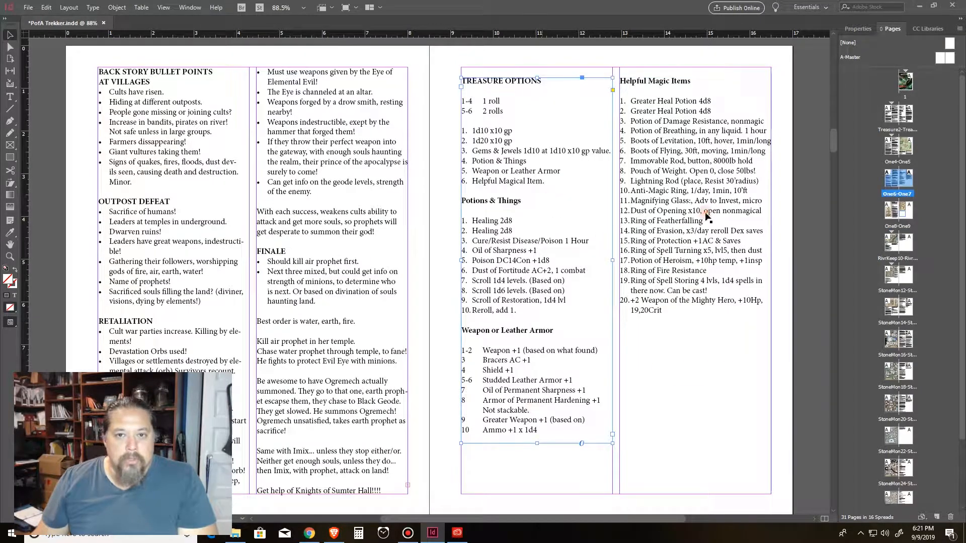
left_click(710, 229)
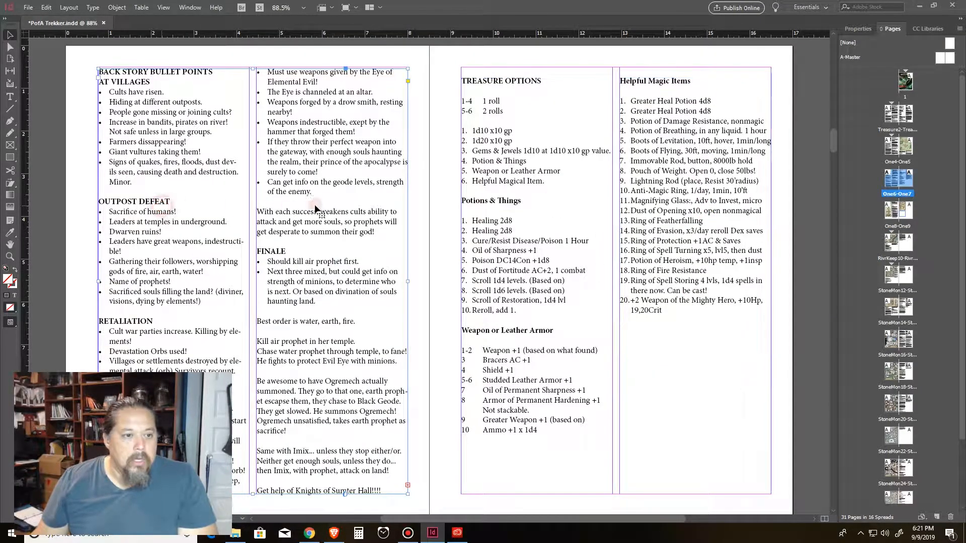
scroll(424, 325, "up", 12)
scroll(517, 358, "up", 5)
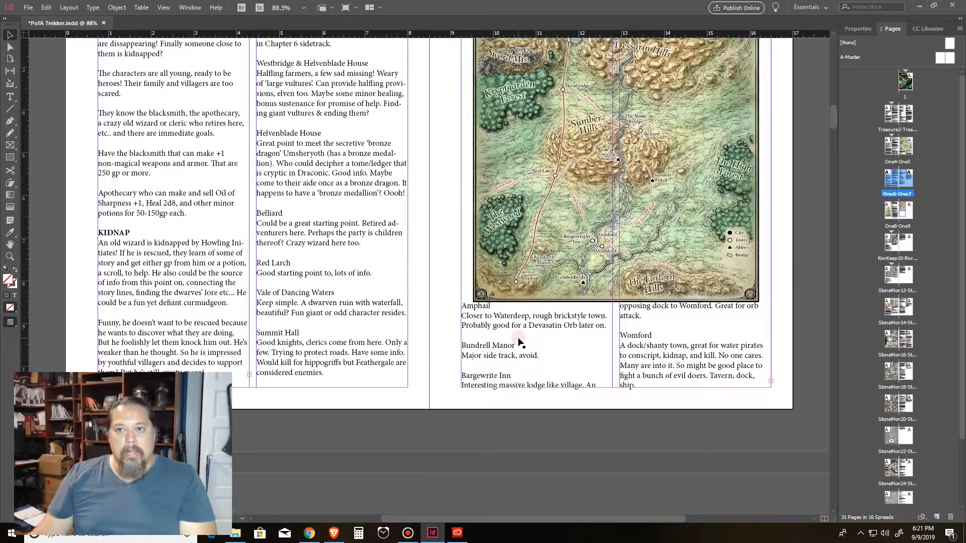
scroll(518, 358, "up", 7)
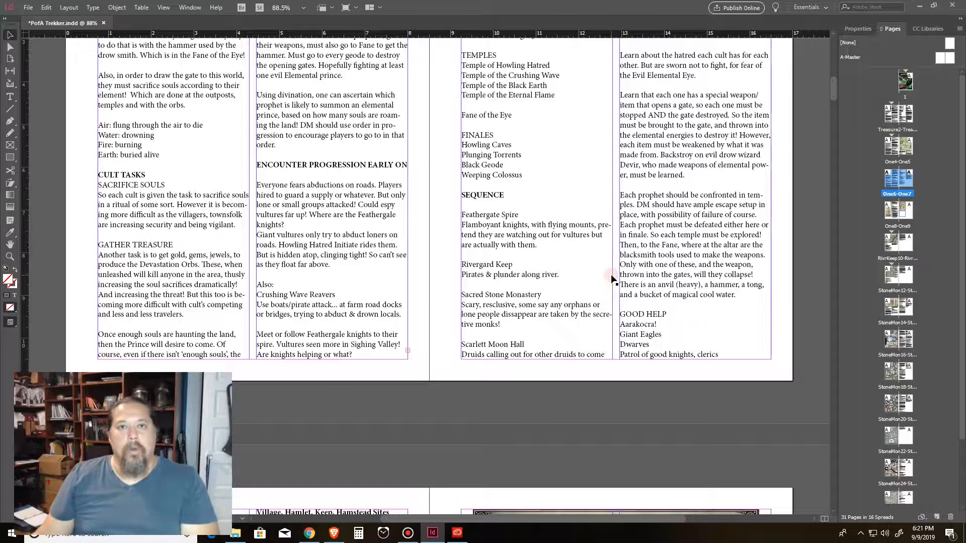
scroll(646, 267, "down", 15)
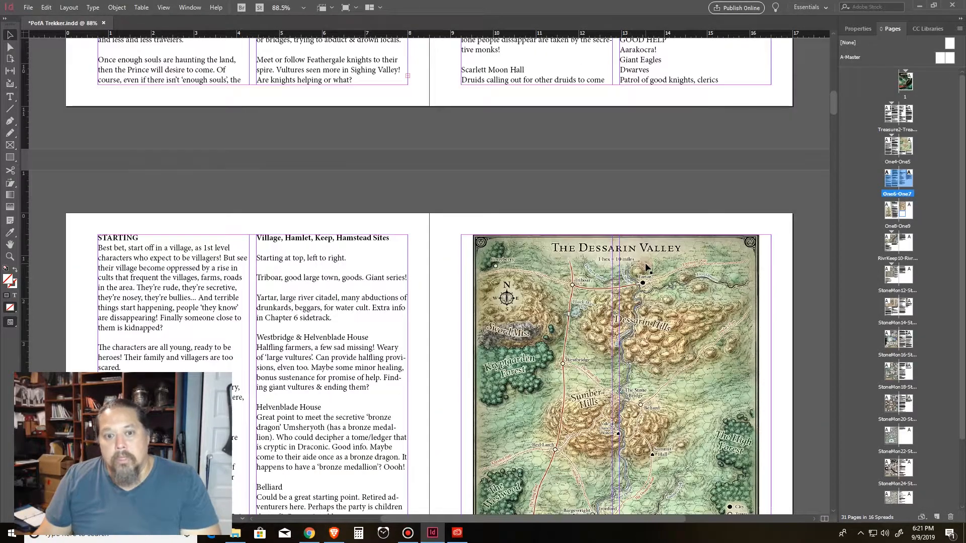
scroll(902, 408, "down", 2)
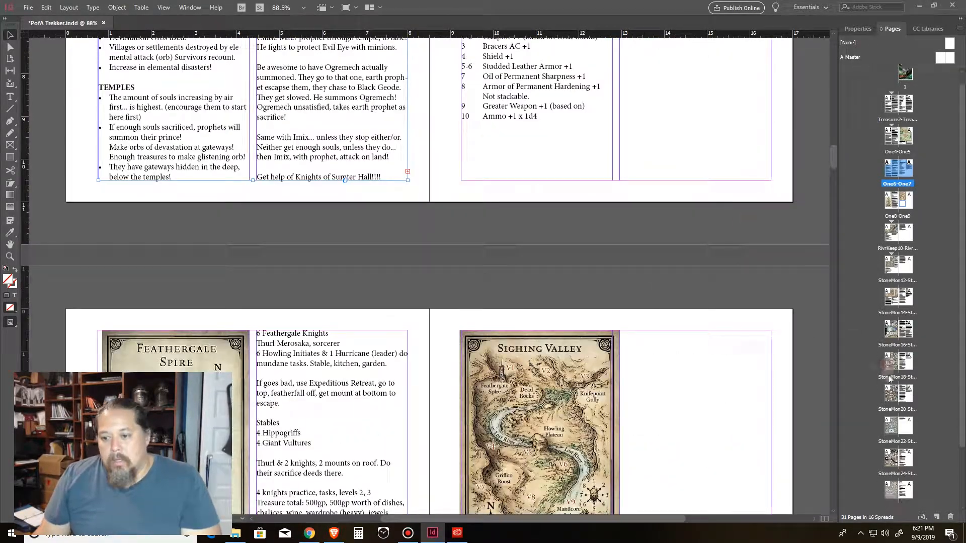
Step: Crop the Rivergard Keep map frame inward from its upper-left corner
double_click(891, 412)
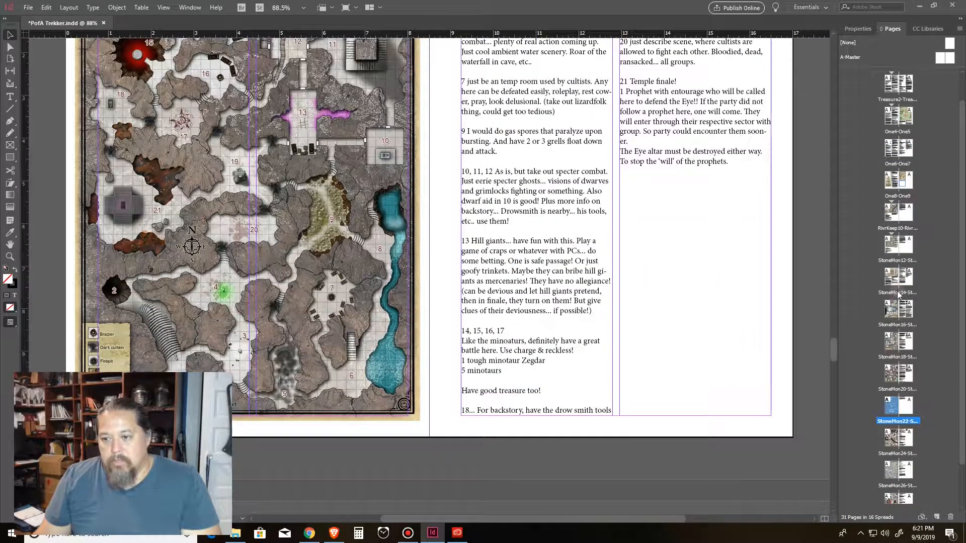
double_click(896, 216)
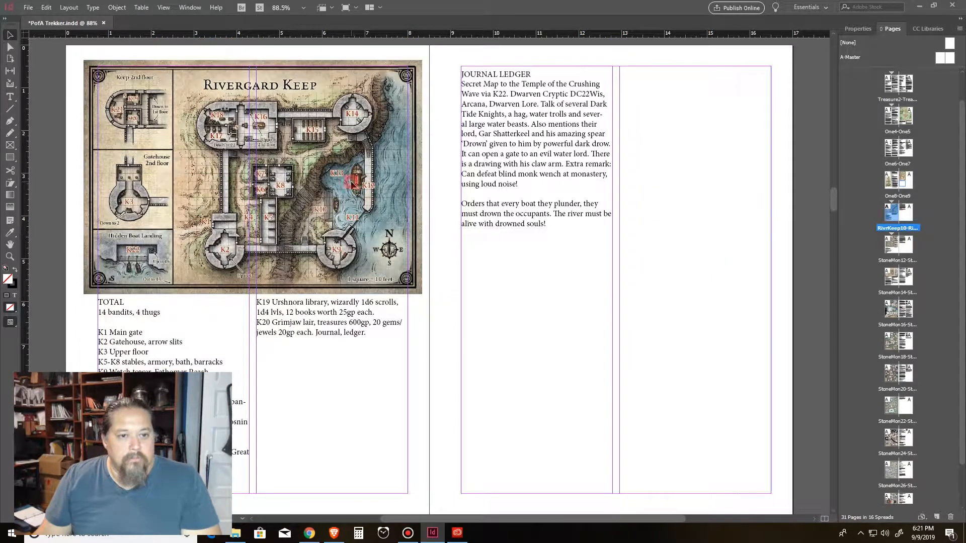
left_click(352, 180)
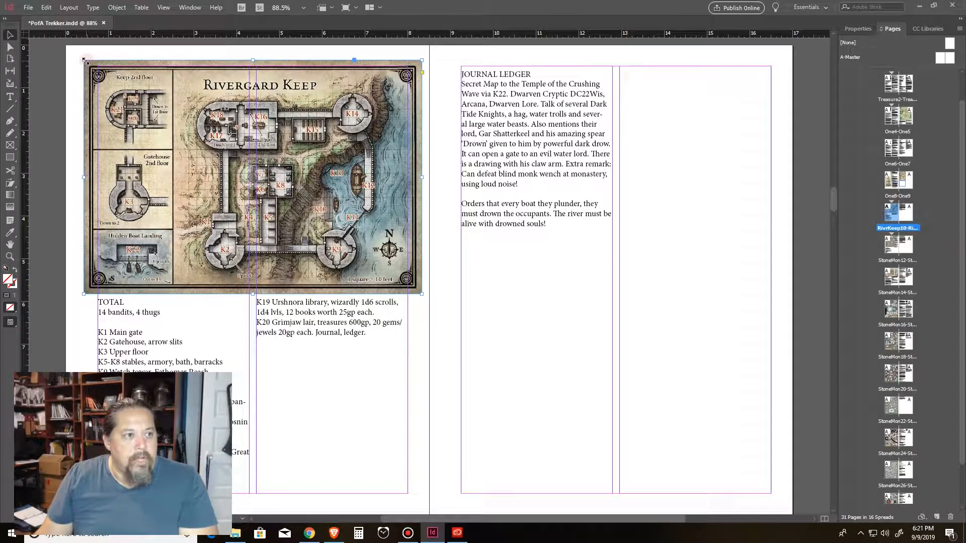
left_click_drag(83, 60, 196, 138)
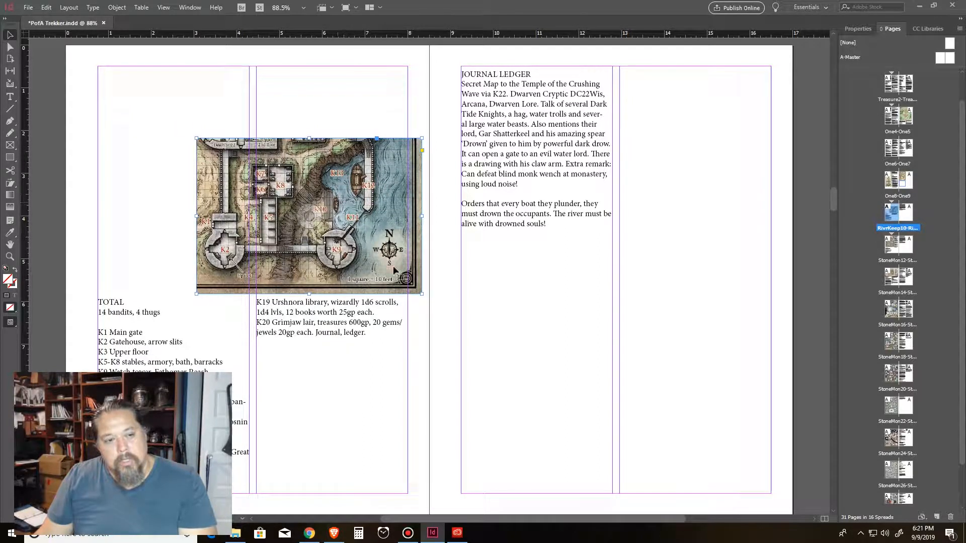
Step: Enable Auto-Fit on the Rivergard Keep map frame and enlarge the frame from its upper-left corner
left_click(859, 29)
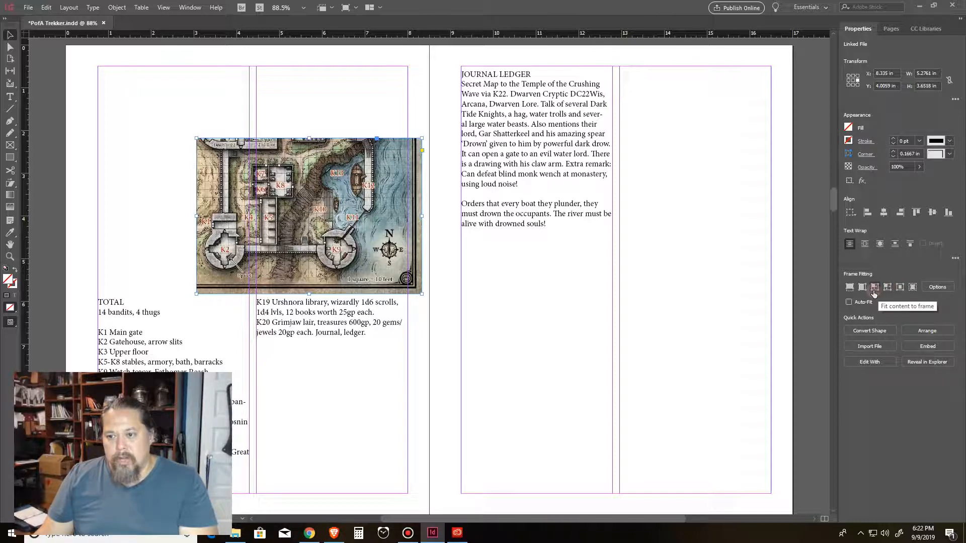
left_click(850, 302)
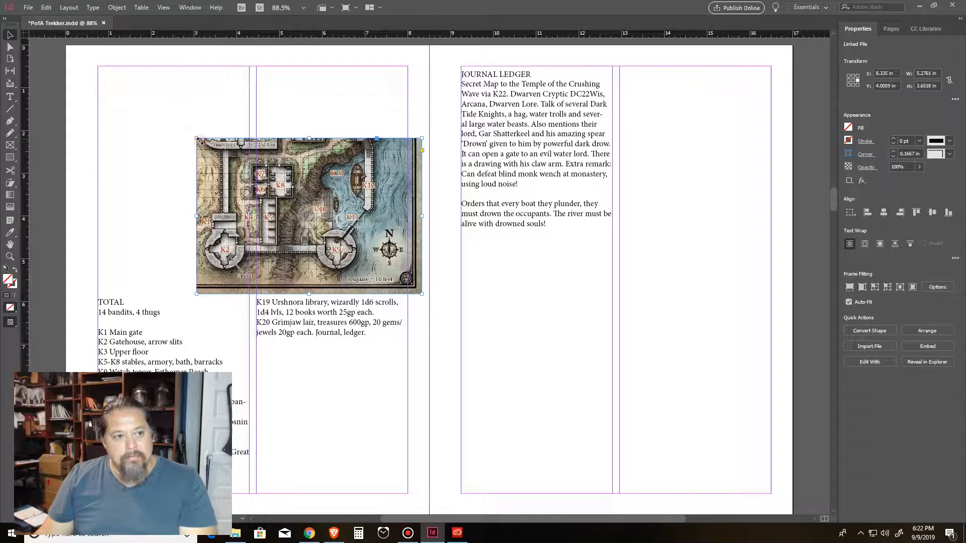
left_click_drag(196, 138, 166, 117)
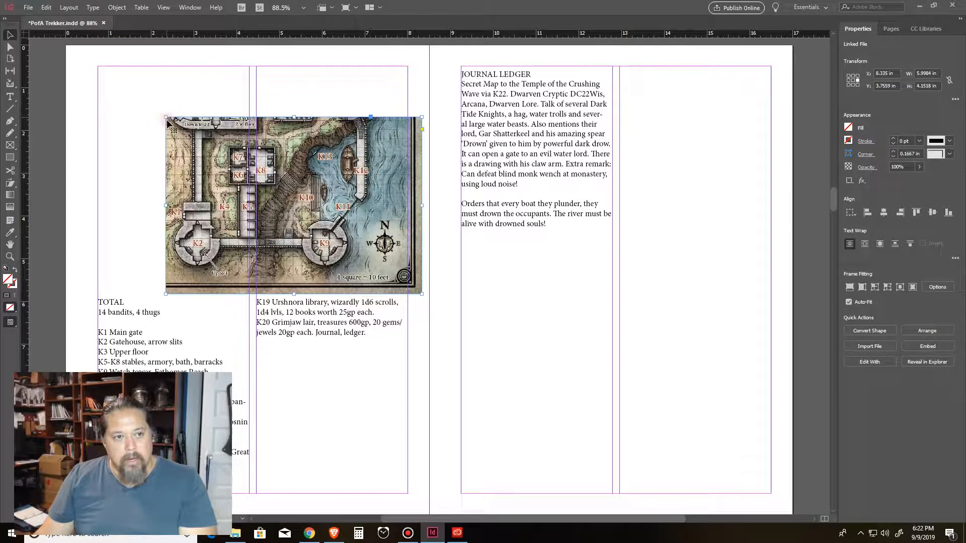
Step: Fit the whole map proportionally into the frame and stretch the frame up to the upper-left margin corner
left_click(874, 288)
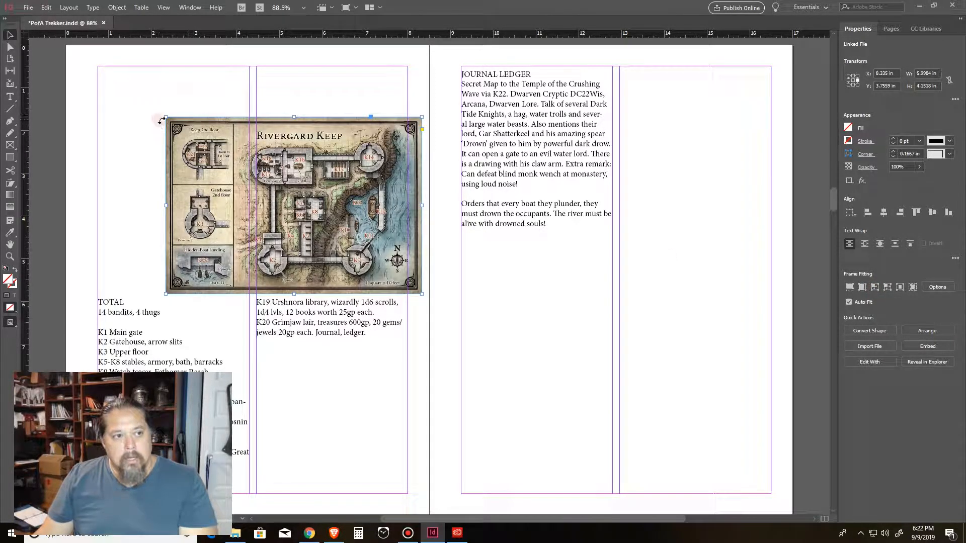
left_click_drag(166, 118, 100, 67)
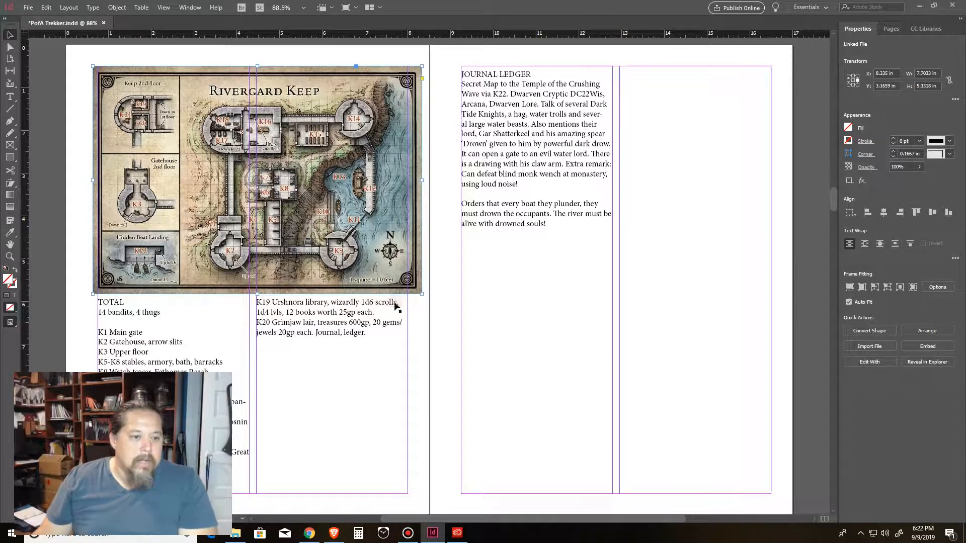
Step: Select the notes text frame under the map and scroll through the neighbouring spreads
left_click(217, 327)
scroll(355, 344, "down", 3)
scroll(355, 343, "up", 15)
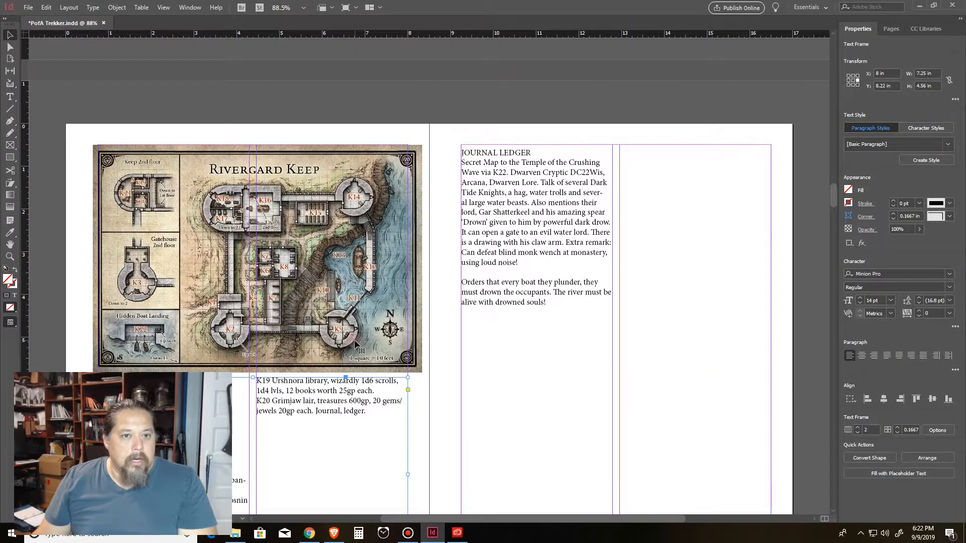
scroll(570, 330, "up", 20)
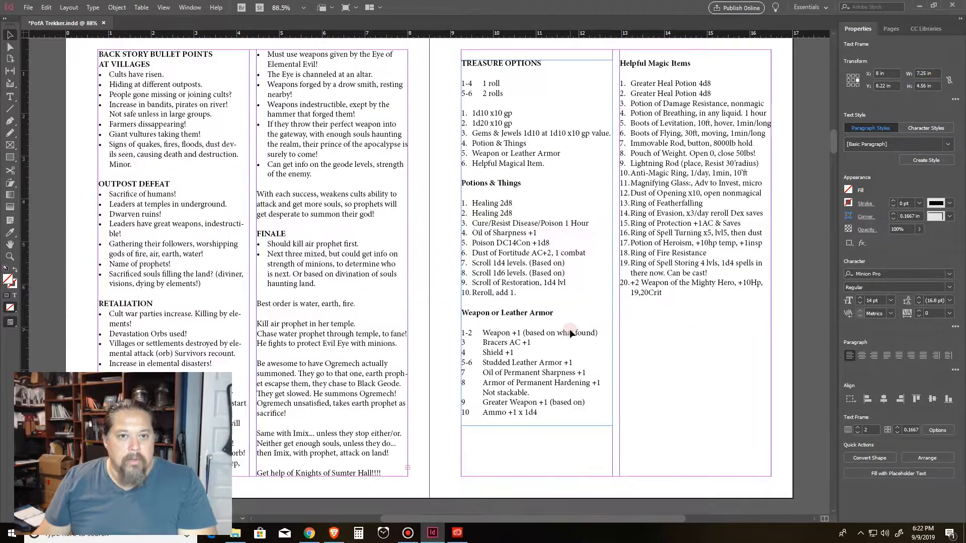
scroll(569, 339, "down", 4)
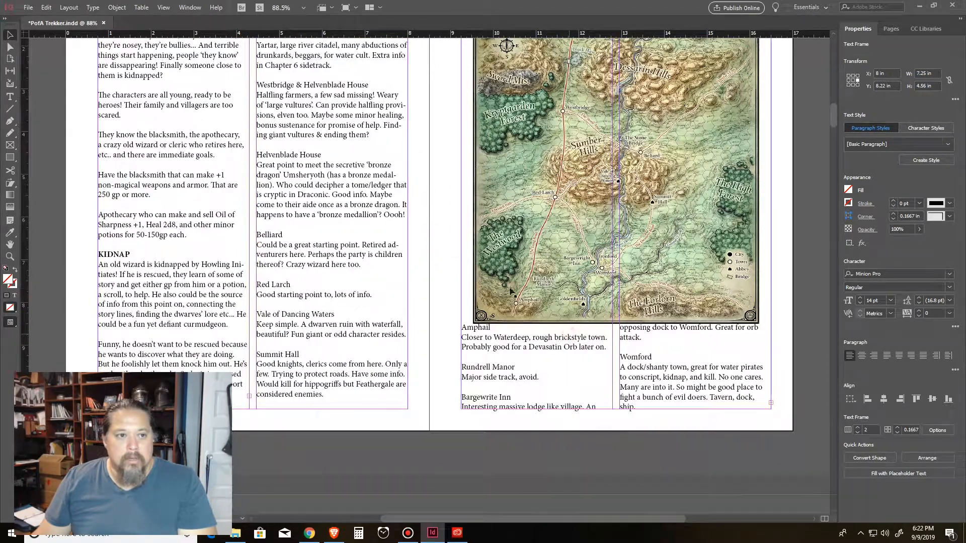
scroll(484, 247, "up", 3)
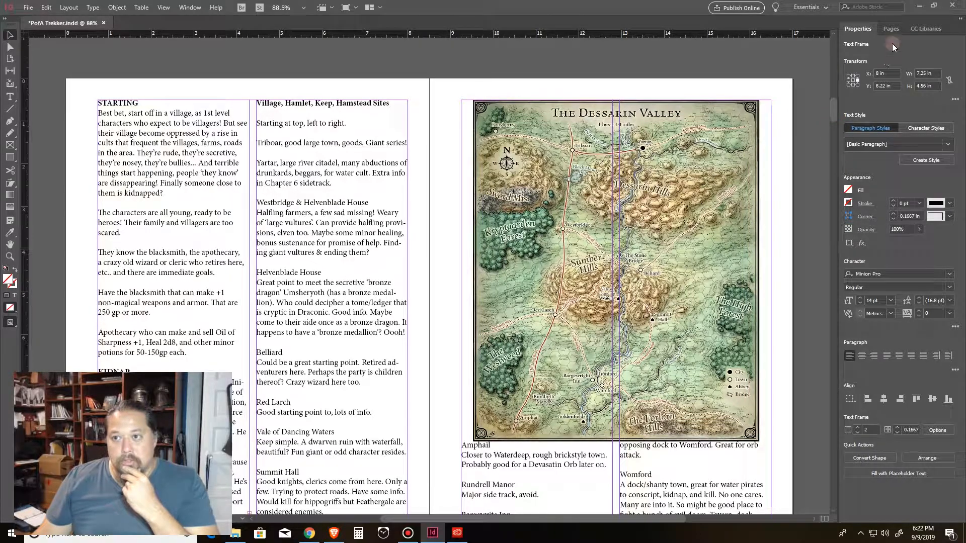
Step: Show the Pages panel and scroll through the epic back story and location progression spreads
left_click(892, 29)
left_click_drag(835, 165, 835, 79)
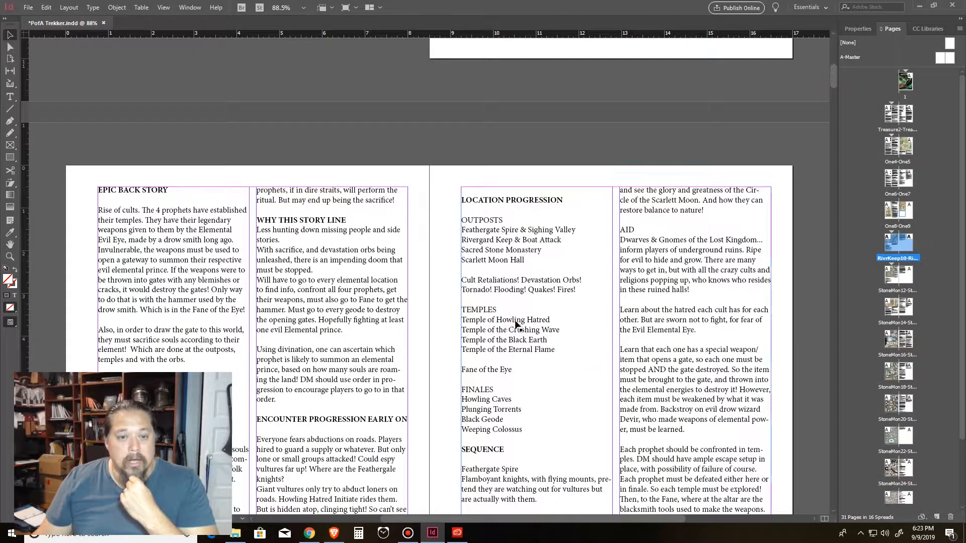
scroll(558, 332, "down", 3)
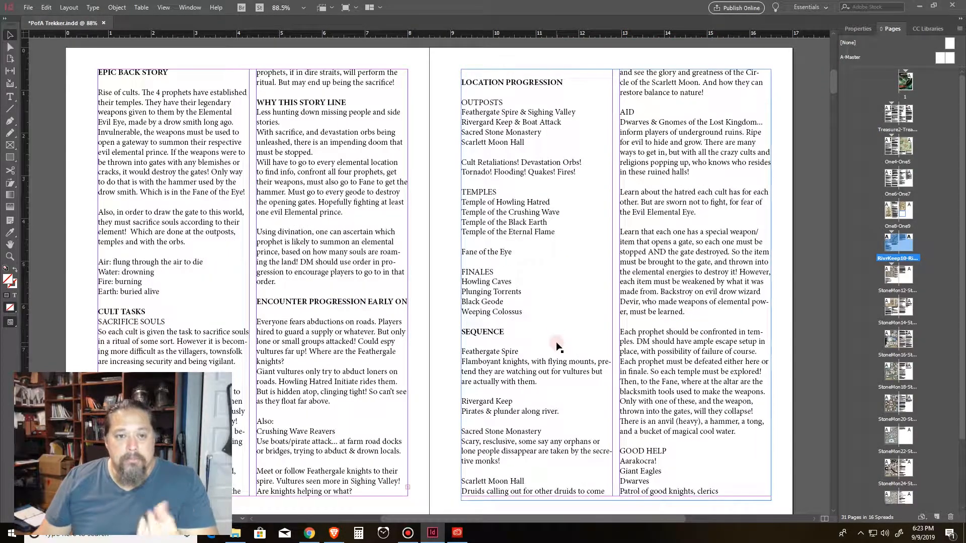
scroll(557, 346, "down", 3)
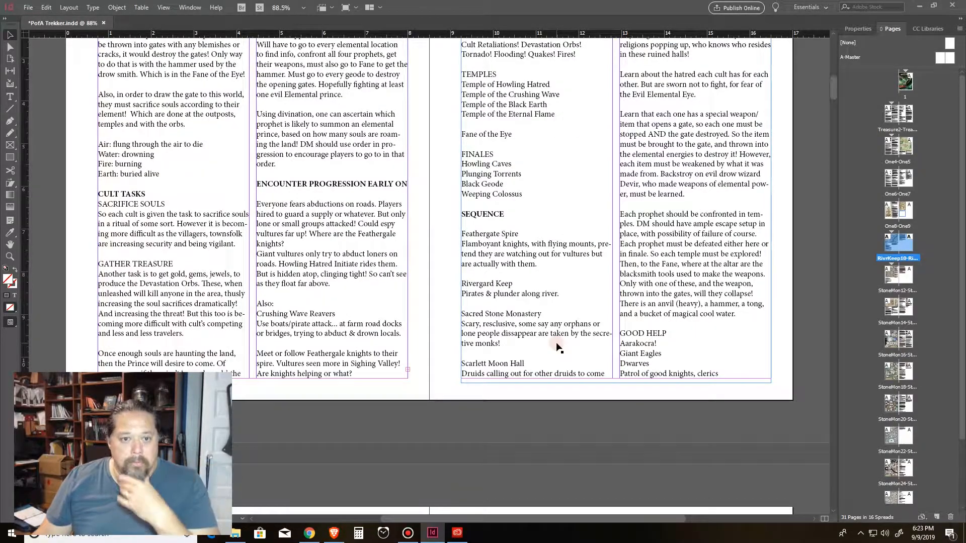
scroll(559, 346, "down", 8)
scroll(558, 347, "down", 6)
scroll(380, 256, "up", 3)
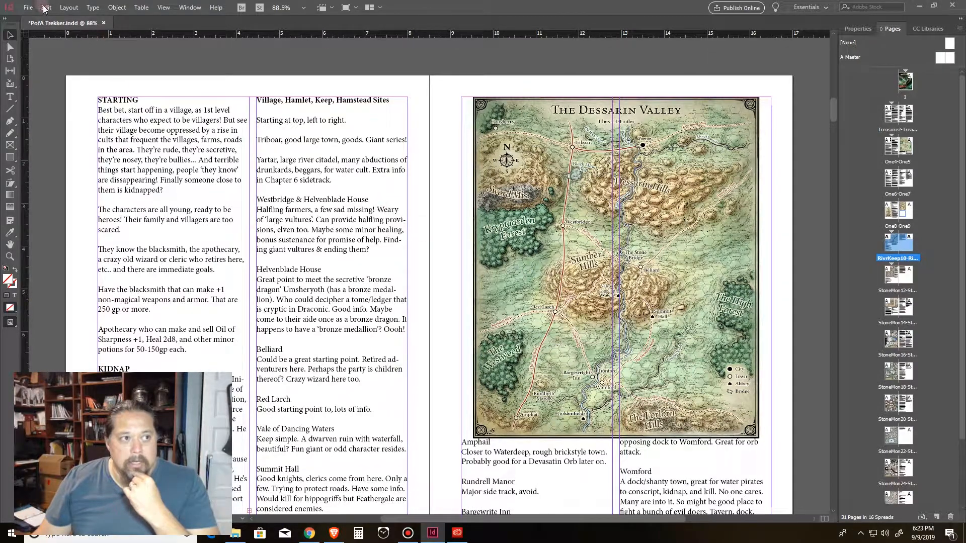
Step: Select the Dessarin Valley map and switch the screen mode to Preview
left_click(488, 334)
scroll(504, 337, "down", 1)
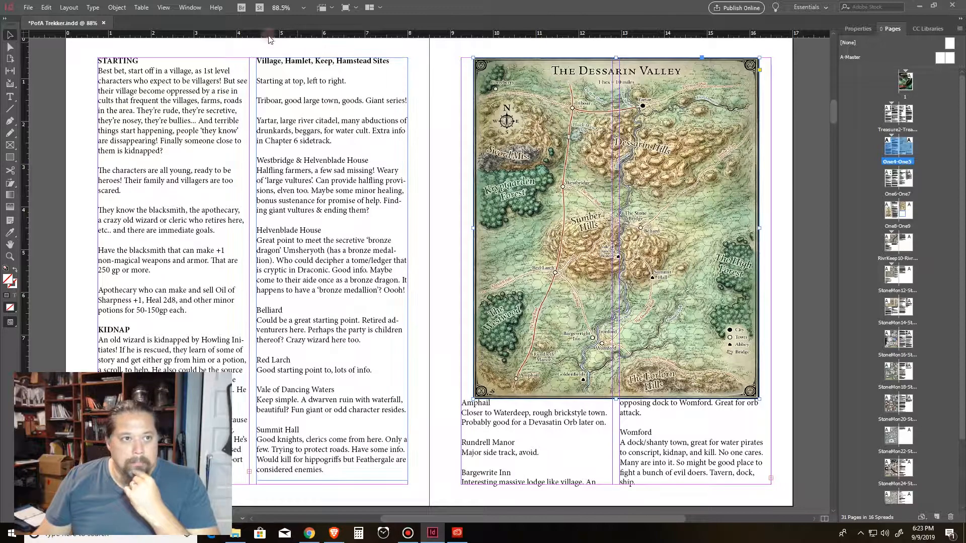
left_click(192, 9)
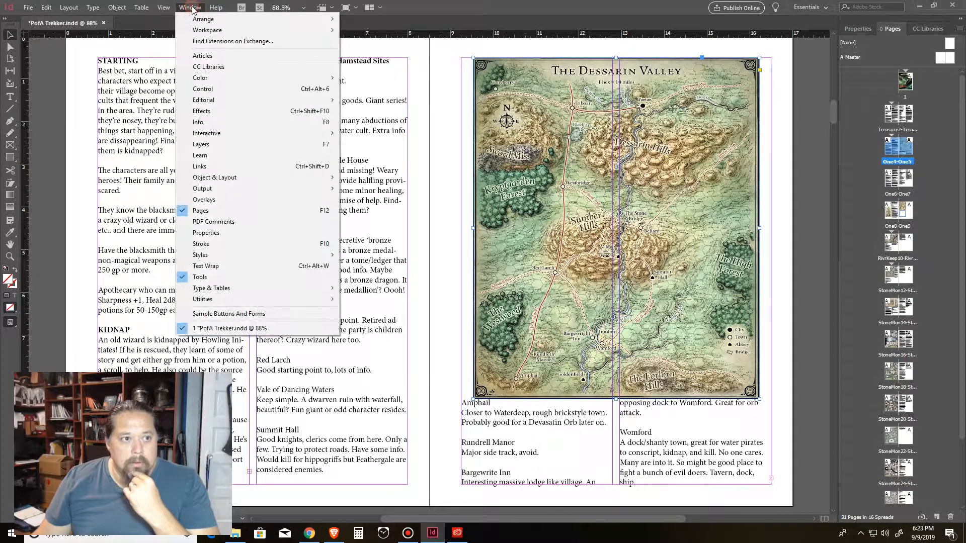
left_click(163, 8)
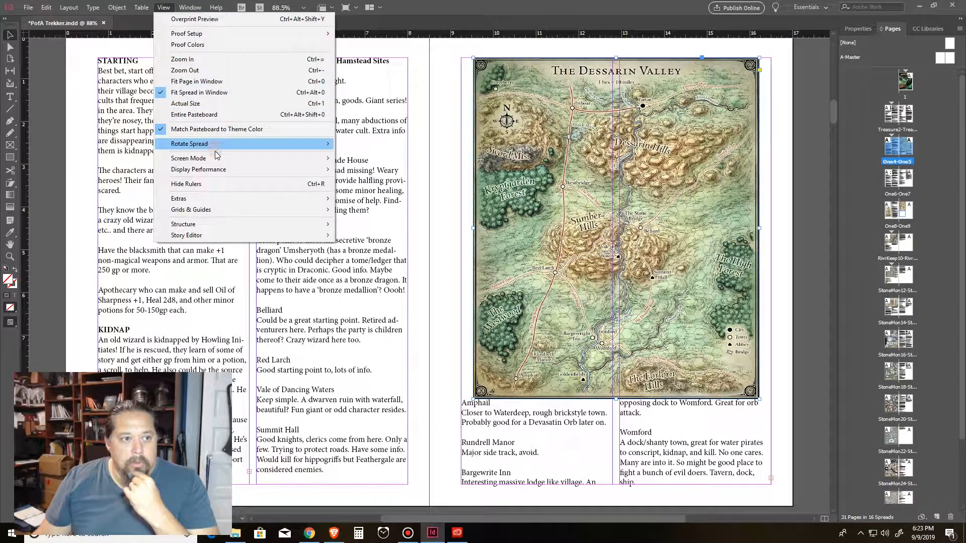
mouse_move(218, 159)
left_click(345, 171)
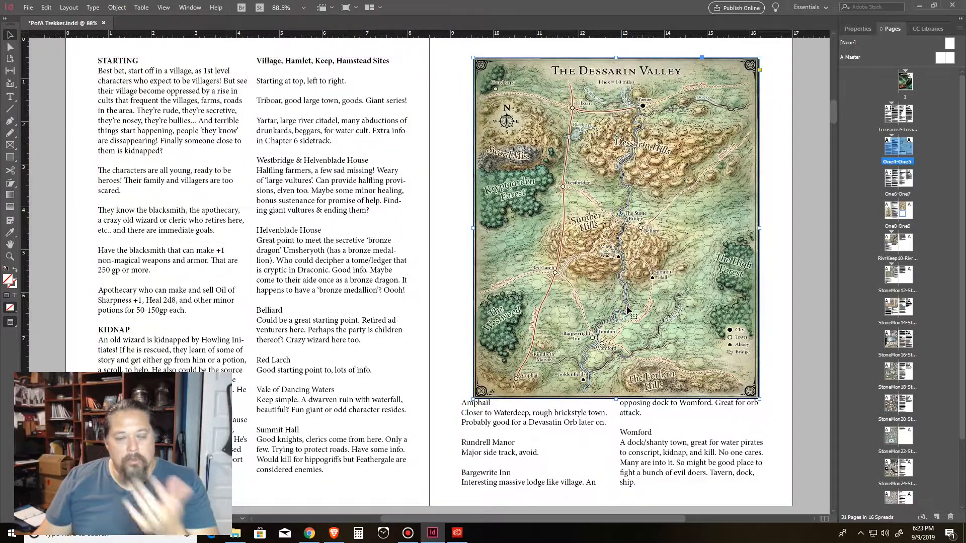
Step: Scroll through the Dessarin Valley and back story spreads in Preview, selecting their frames
scroll(554, 327, "down", 3)
left_click(554, 340)
left_click(446, 239)
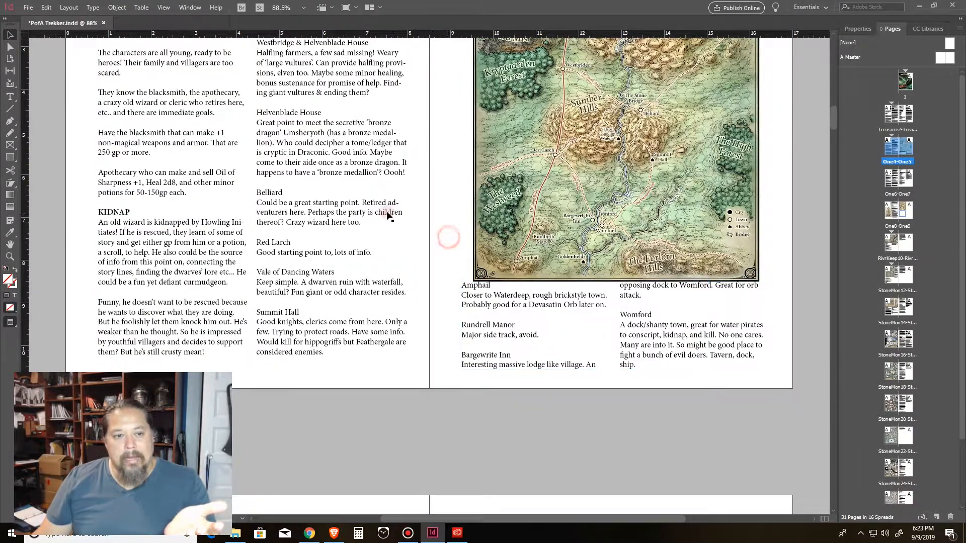
left_click(174, 181)
scroll(284, 154, "up", 9)
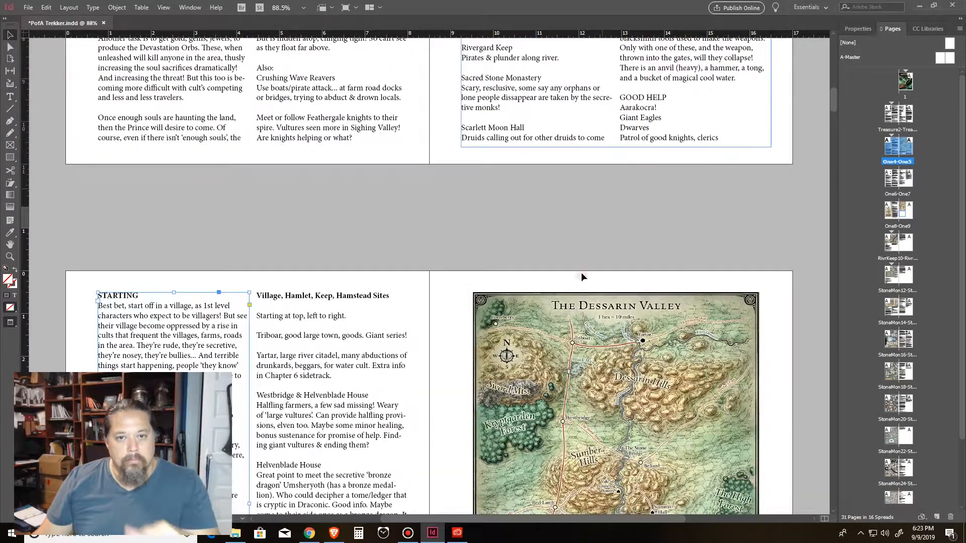
scroll(581, 273, "down", 4)
left_click(363, 258)
left_click(505, 246)
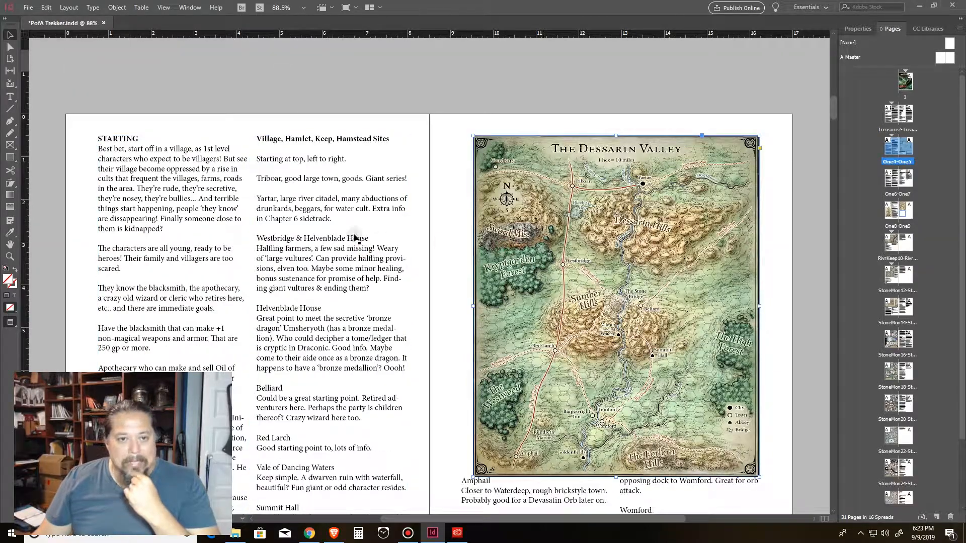
left_click(356, 237)
left_click(218, 224)
scroll(569, 233, "down", 9)
scroll(572, 235, "down", 8)
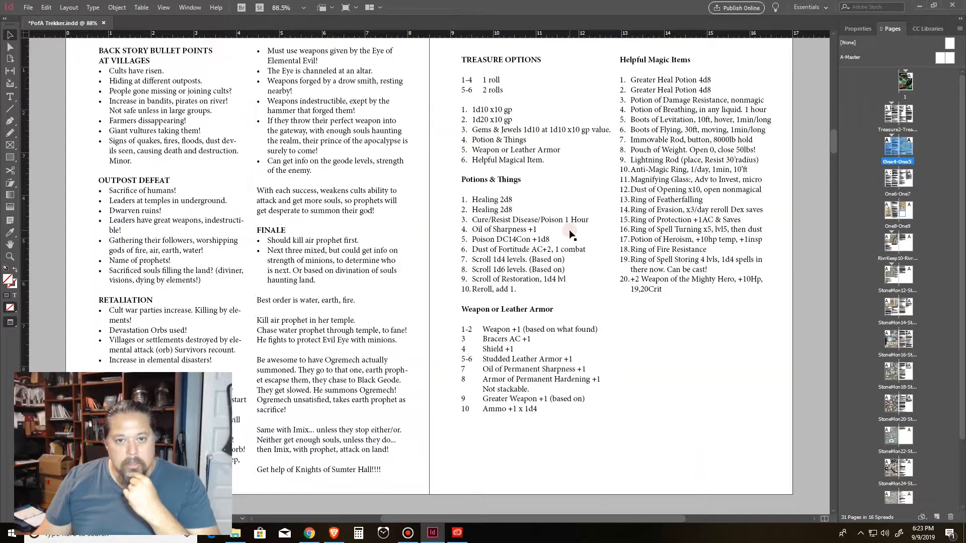
Step: Select the treasure, magic items and back story text frames and scroll over that spread
left_click(541, 196)
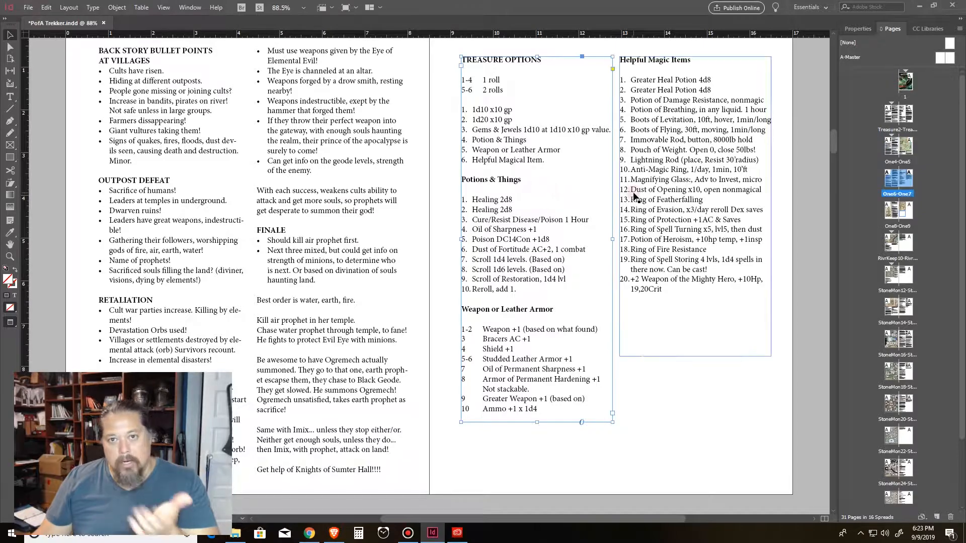
left_click(669, 195)
left_click(543, 199)
left_click(335, 212)
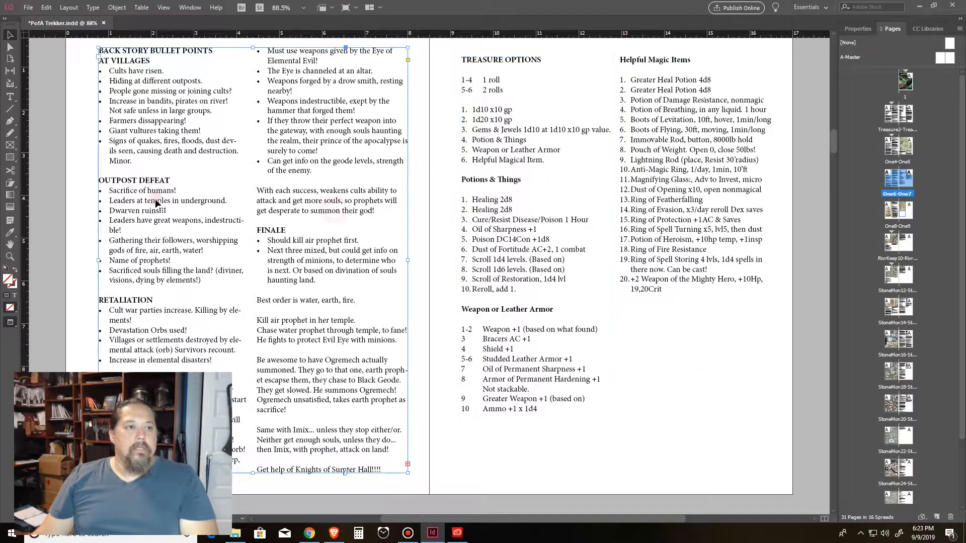
scroll(674, 277, "down", 6)
scroll(652, 253, "up", 9)
scroll(653, 253, "down", 5)
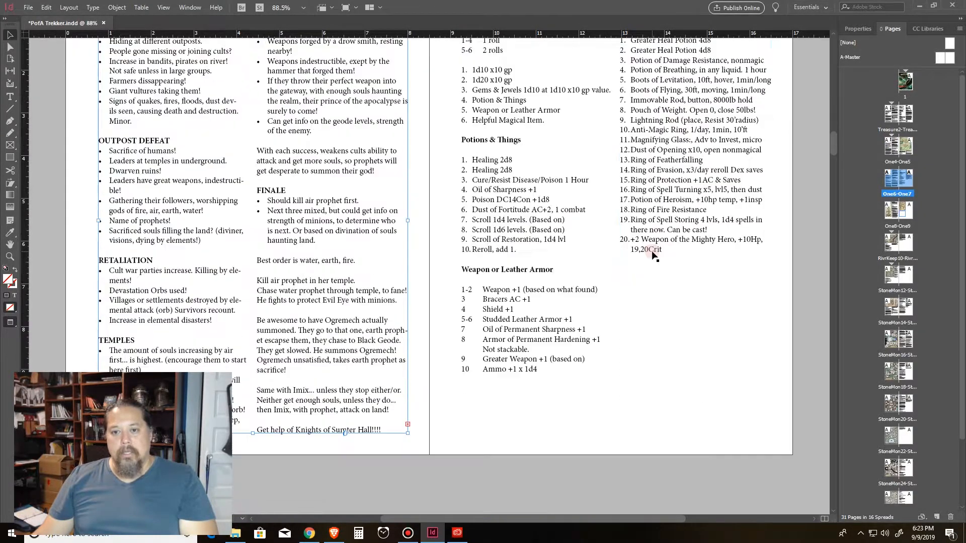
scroll(653, 253, "up", 5)
scroll(653, 254, "down", 2)
scroll(652, 255, "down", 1)
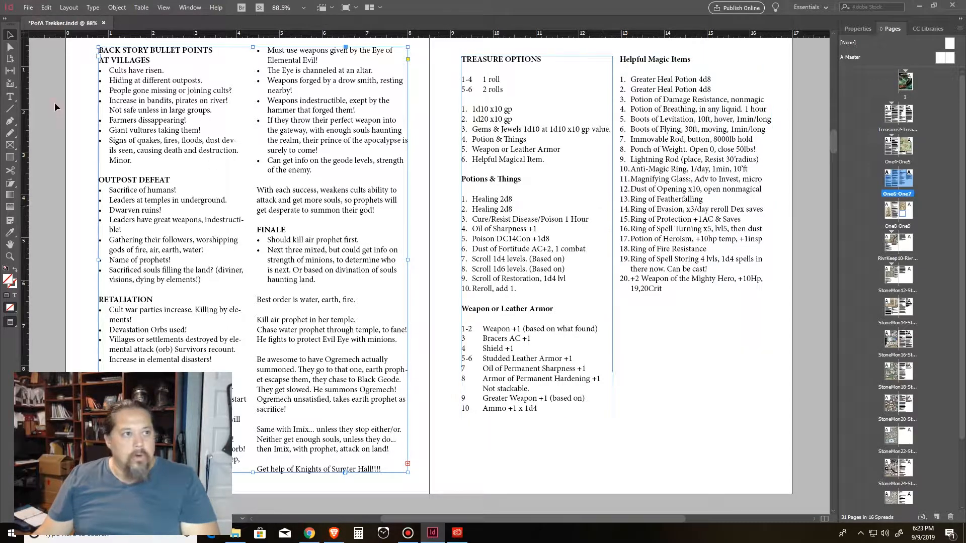
Step: Switch to the Adventure_006 lets try indesign document and go to its first page
left_click(104, 23)
left_click(499, 283)
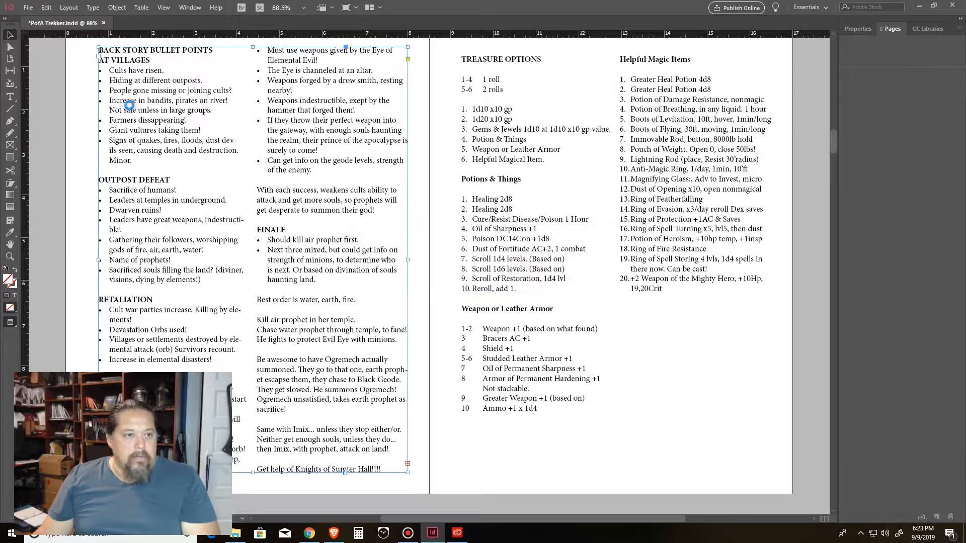
left_click(300, 197)
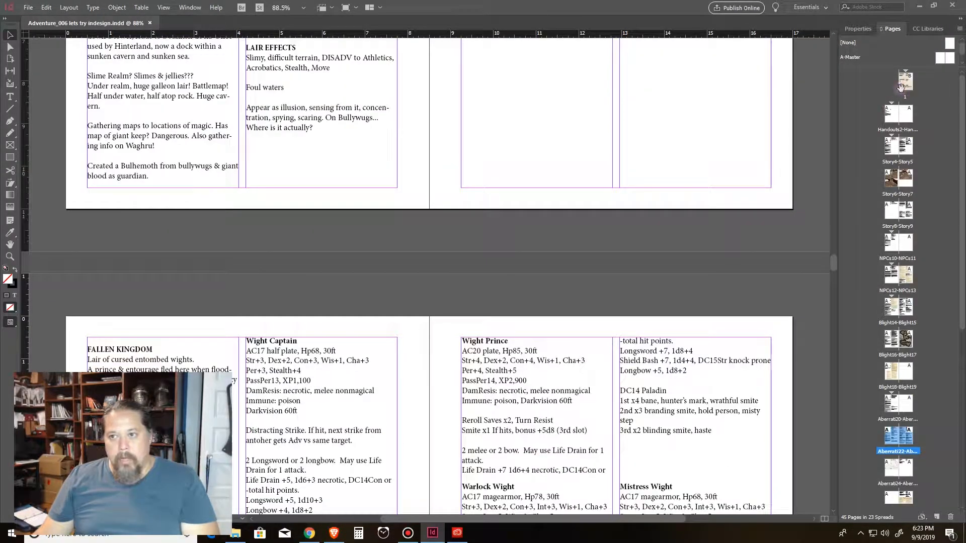
double_click(900, 88)
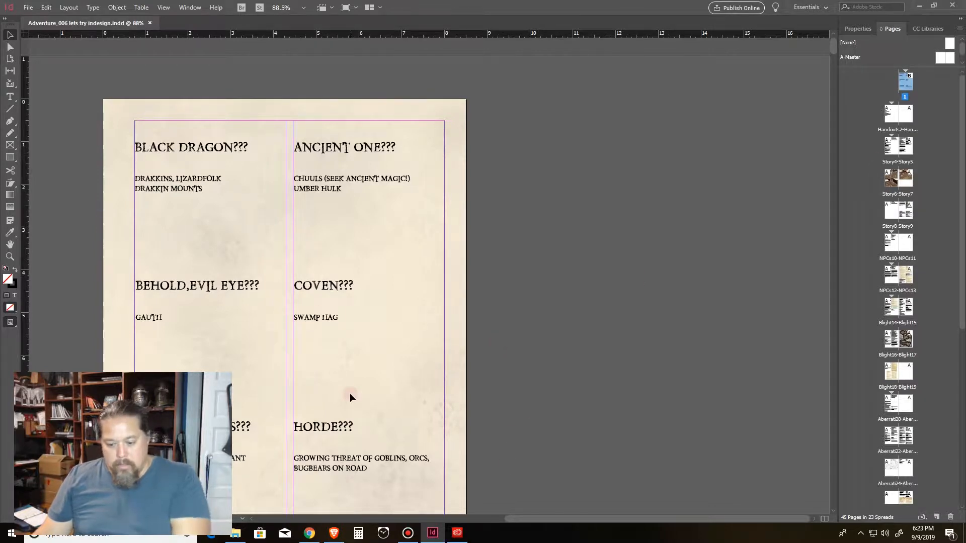
Step: Pan down through the document to the Adventure #13 to #15 spread
key("h")
left_click_drag(336, 359, 770, 75)
left_click_drag(674, 356, 689, 94)
left_click_drag(574, 369, 556, 83)
left_click_drag(546, 362, 535, 124)
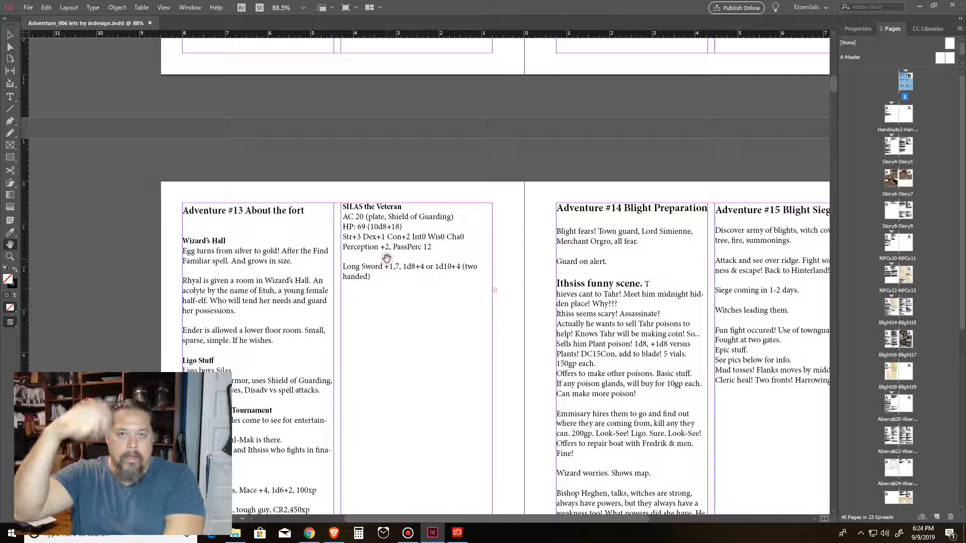
scroll(366, 267, "up", 2)
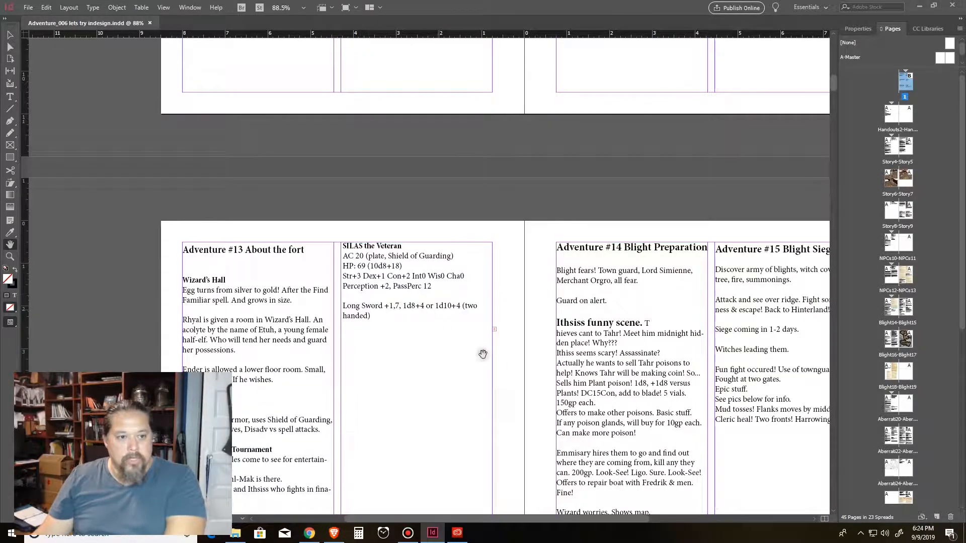
left_click_drag(483, 355, 459, 223)
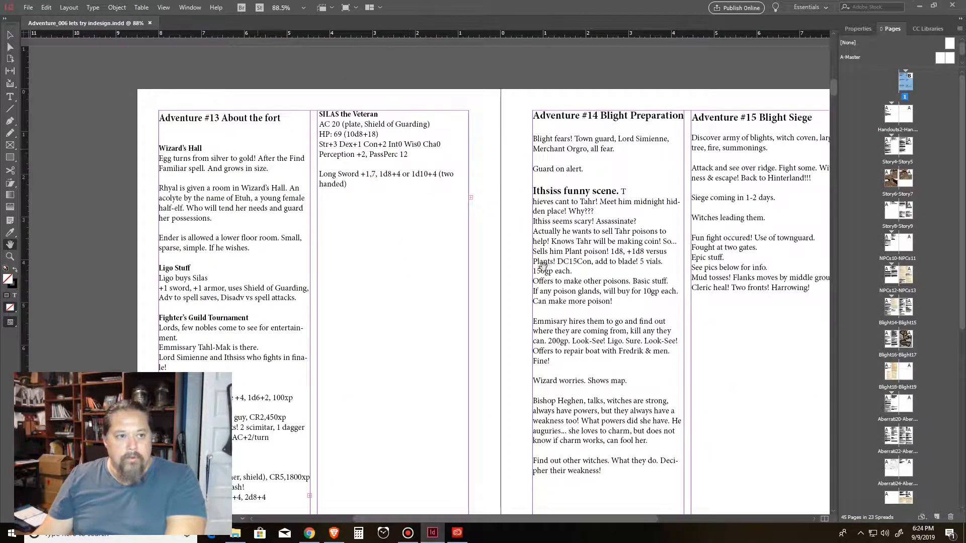
left_click_drag(592, 330, 558, 282)
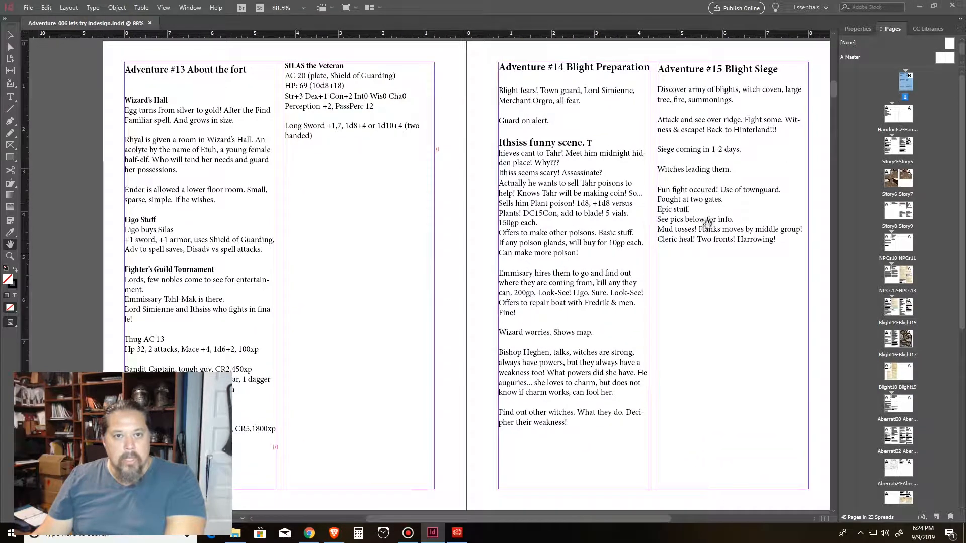
Step: Select the Adventure #14 text frame, pan the spread, and jump to the NPCs10-NPCs11 spread
key("v")
left_click(608, 278)
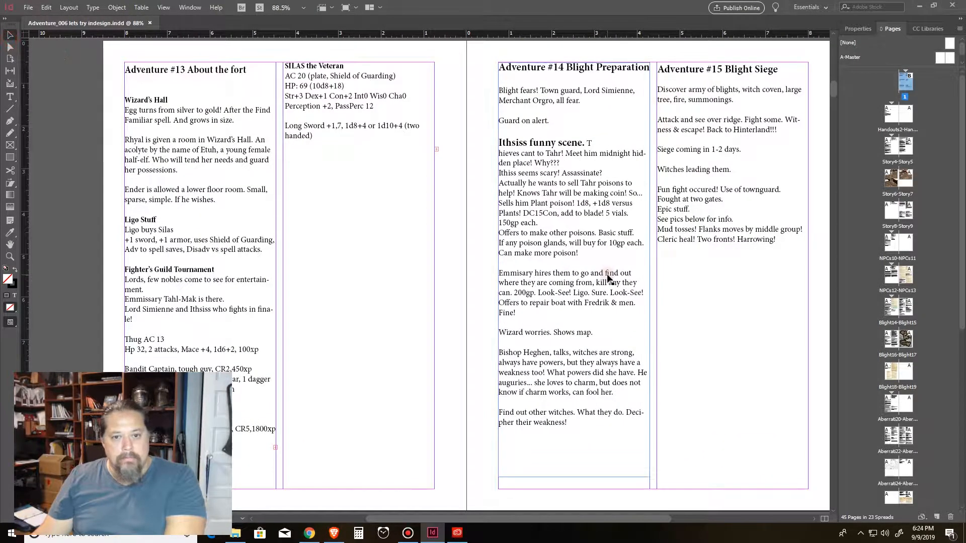
key("h")
left_click_drag(640, 317, 632, 308)
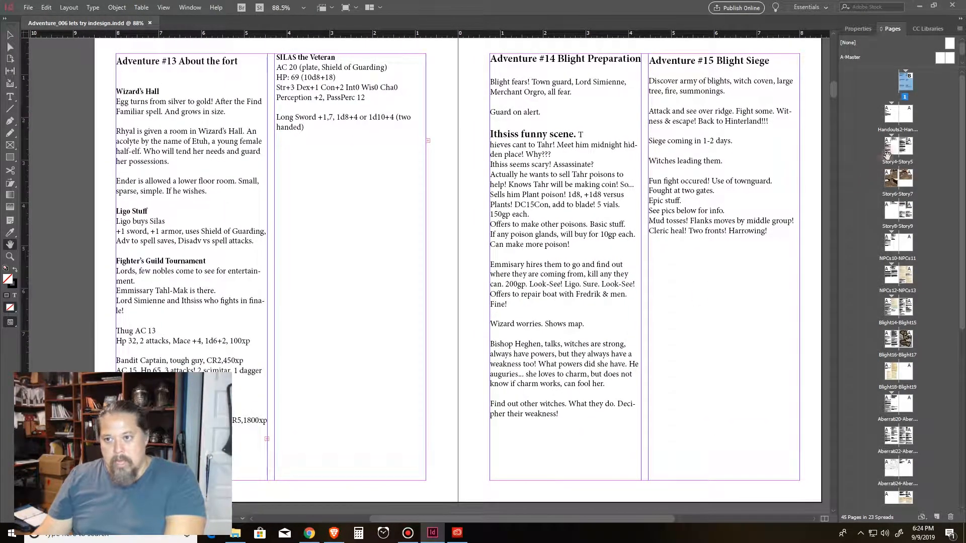
double_click(893, 247)
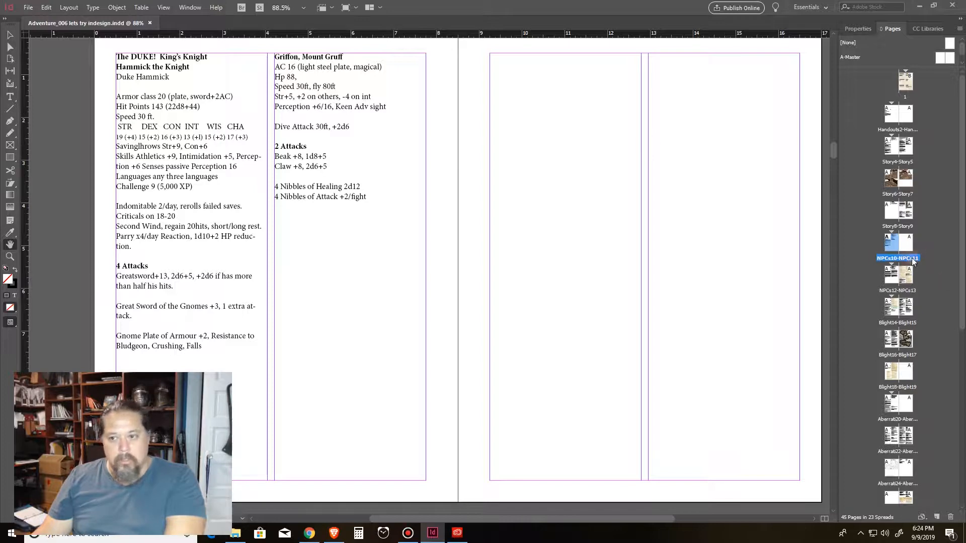
Step: Open the NPCs12-NPCs13 spread, select its text frames in turn, and nudge the Large Steel Shield equipment frame slightly
double_click(891, 283)
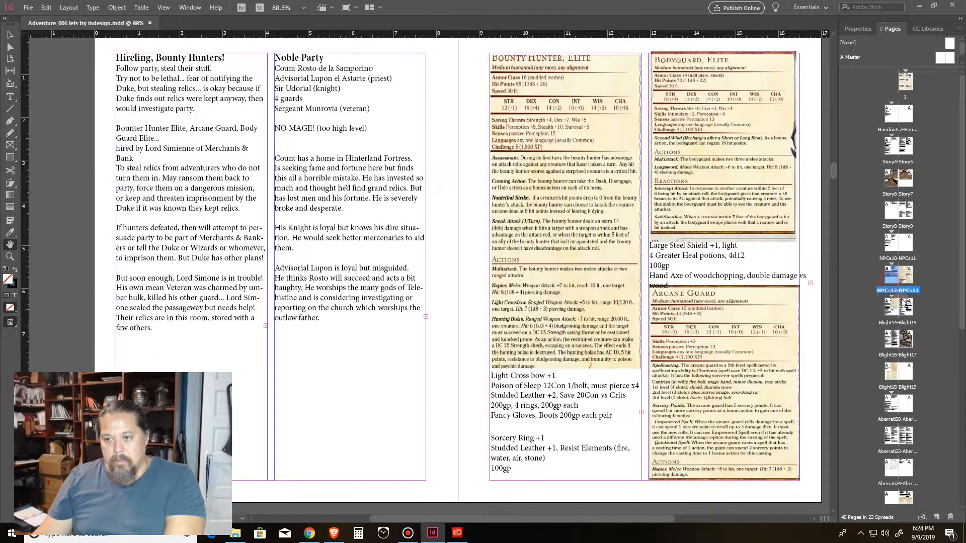
left_click(9, 35)
left_click(201, 104)
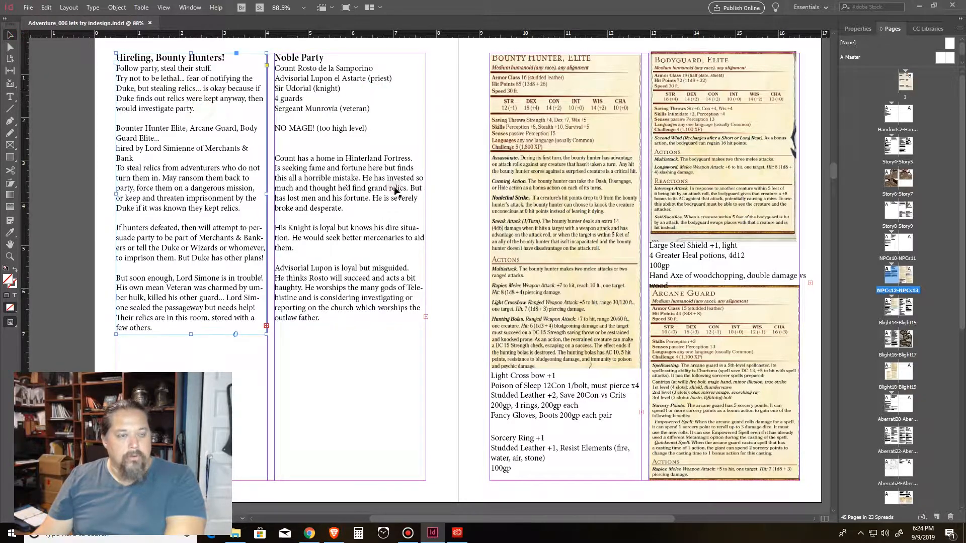
left_click(366, 135)
left_click(591, 143)
left_click(605, 378)
left_click(559, 437)
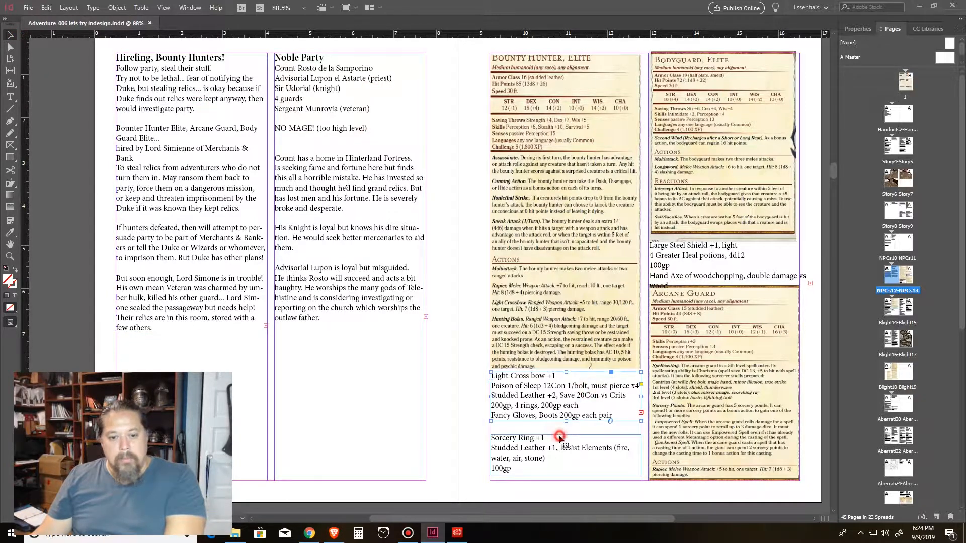
left_click(707, 271)
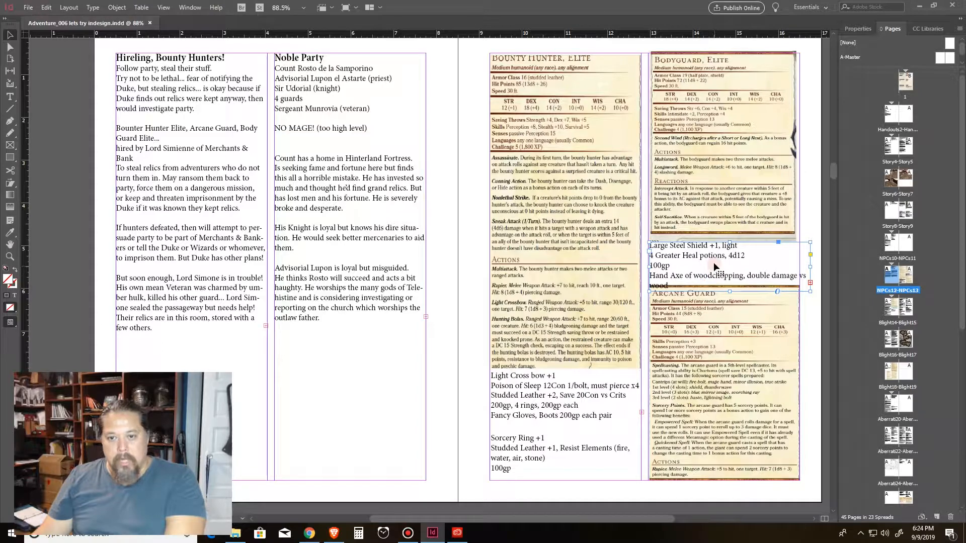
left_click_drag(713, 262, 712, 261)
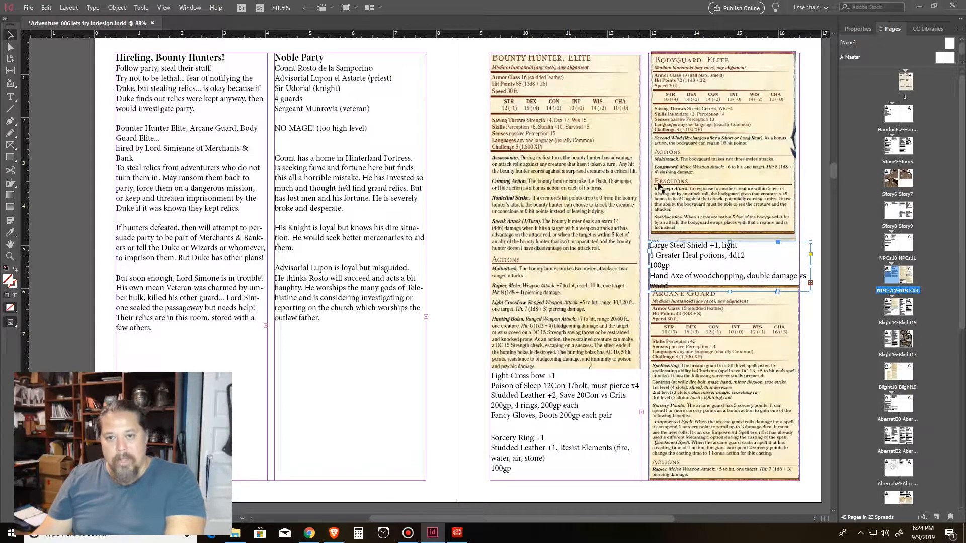
Step: Move on to the Blight14-Blight15 spread and nudge the Druid Level spell table frame slightly
scroll(545, 314, "down", 10)
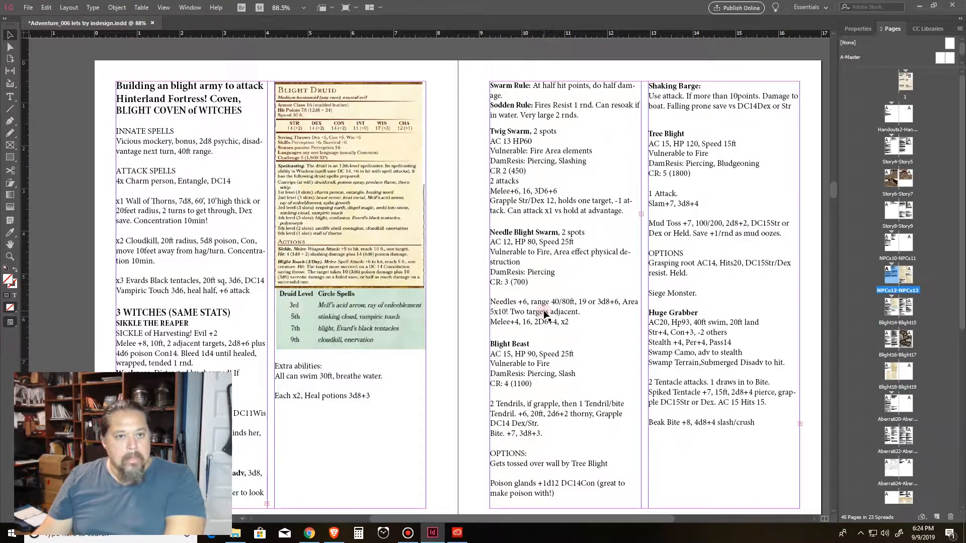
scroll(545, 316, "down", 1)
scroll(545, 315, "up", 1)
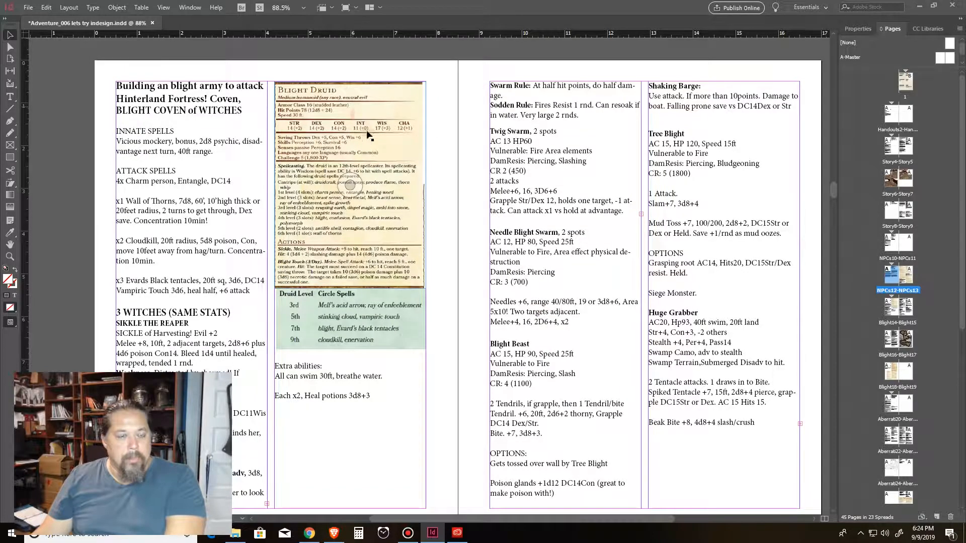
scroll(260, 224, "down", 2)
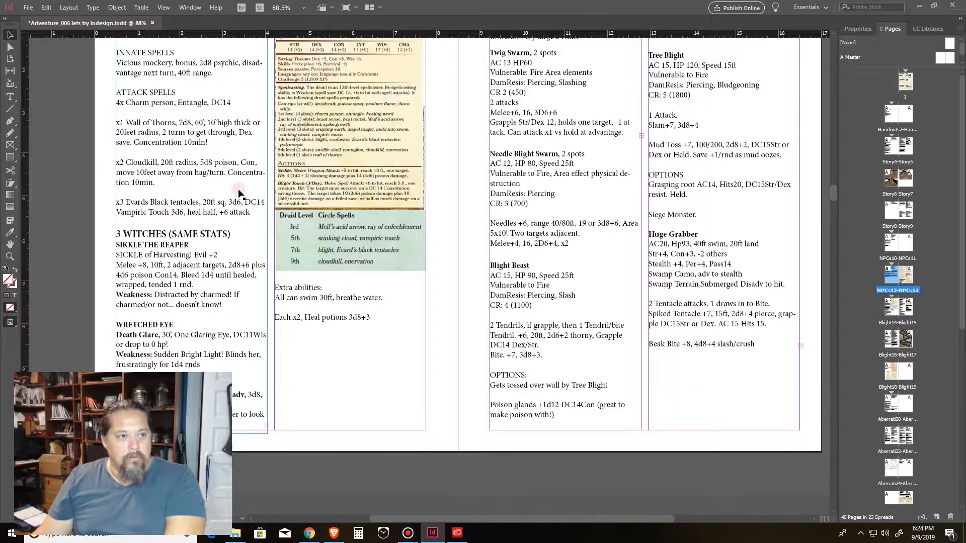
scroll(221, 171, "up", 1)
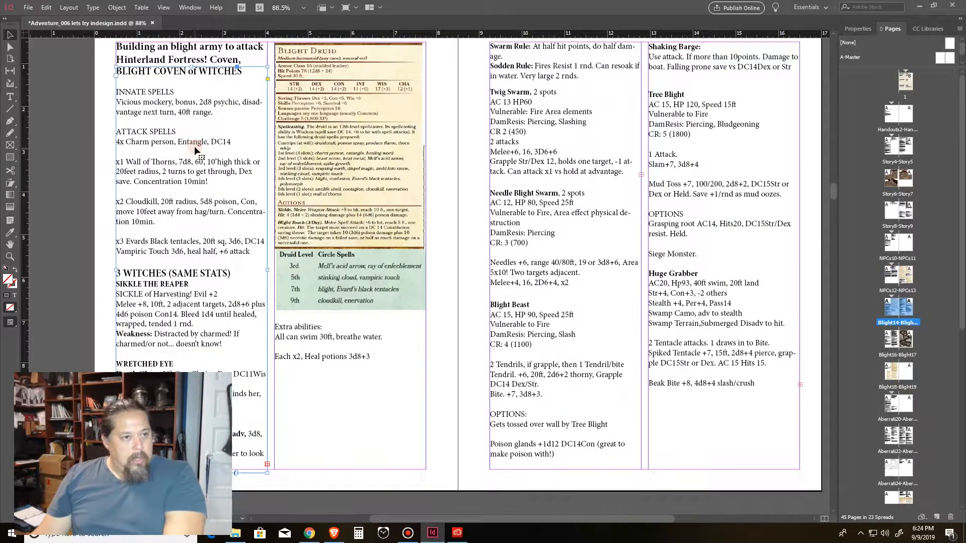
left_click(334, 272)
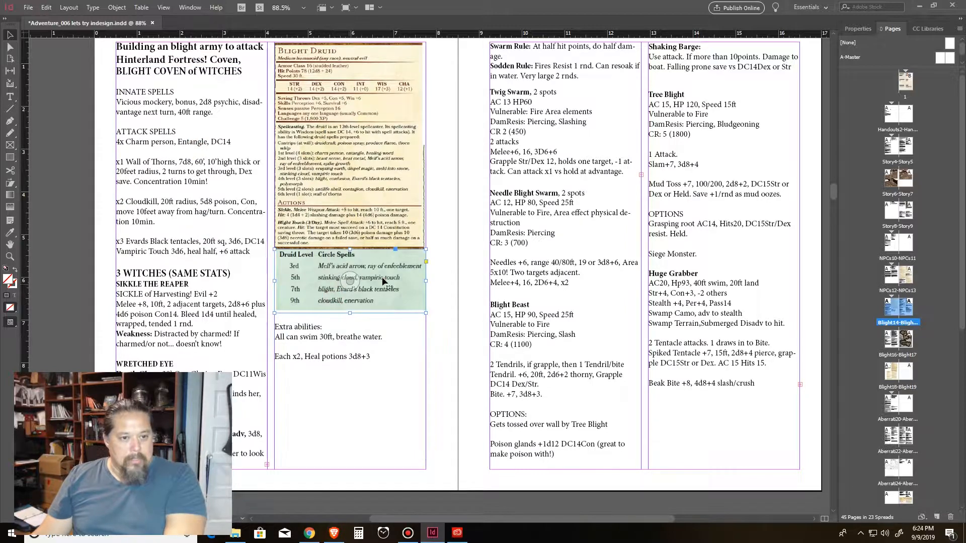
left_click_drag(399, 278, 395, 273)
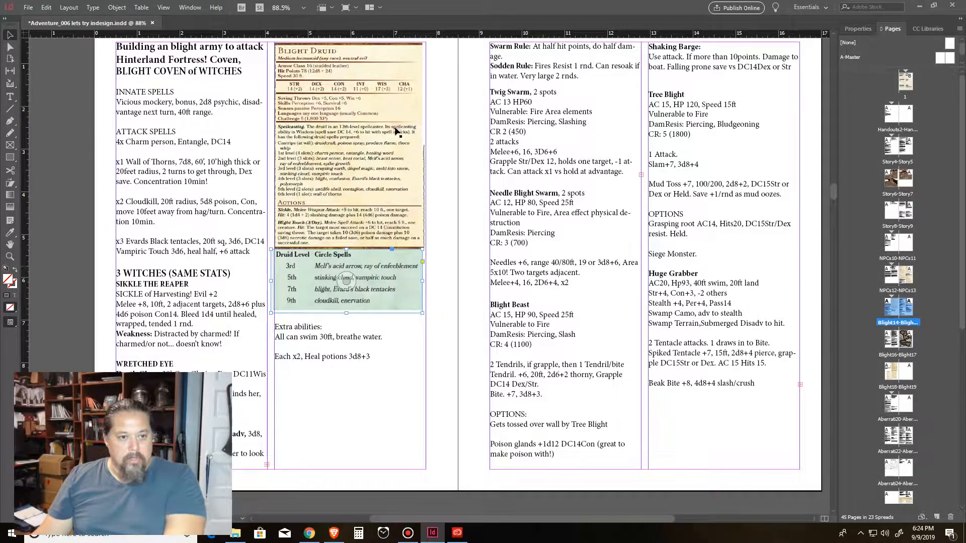
left_click(333, 344)
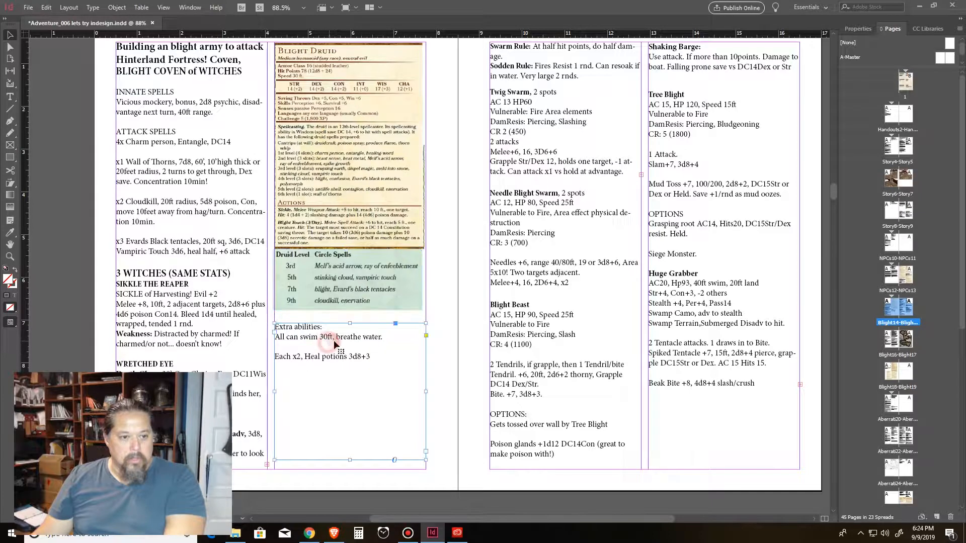
Step: Select the Twig Swarm, Tree Blight, Blight Beast and Swarm Rule text frames on the Blight15 page
left_click(557, 136)
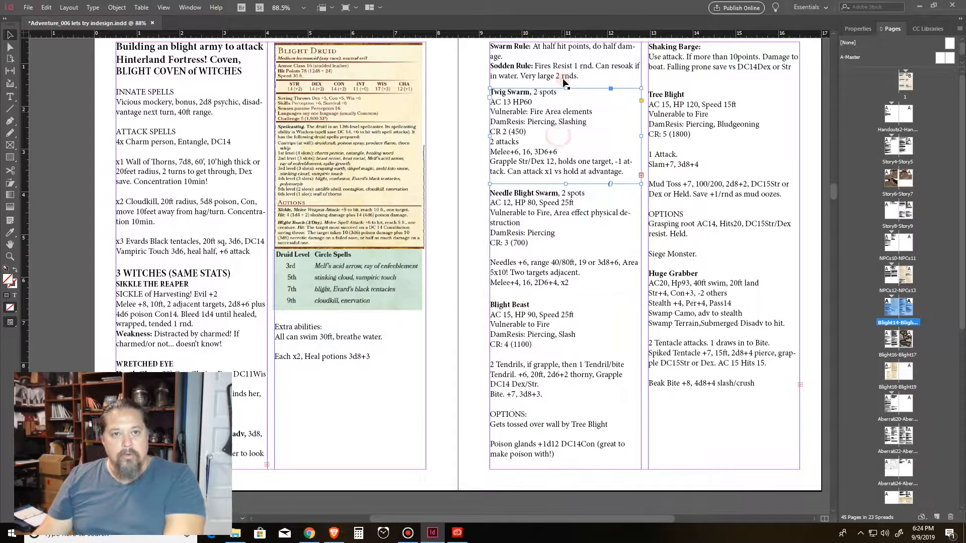
left_click(699, 217)
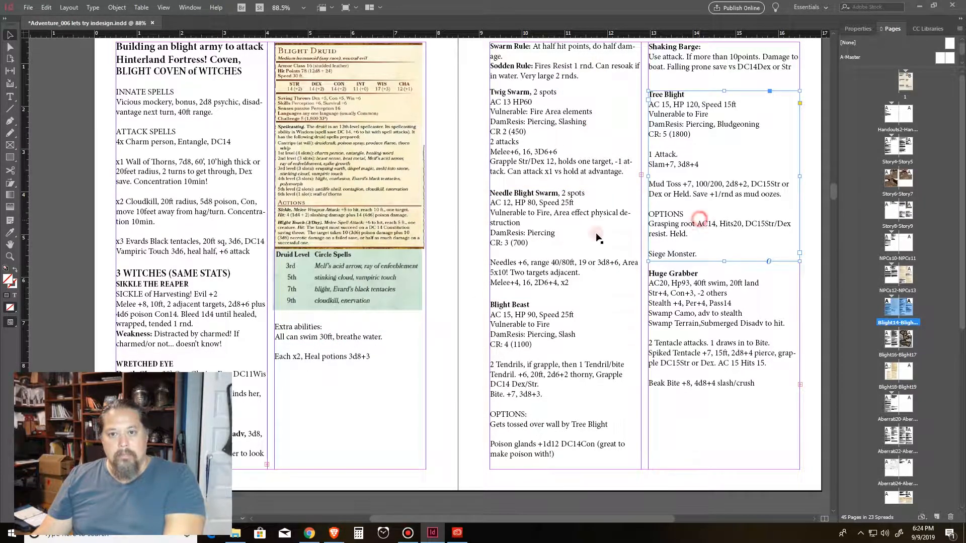
left_click(578, 237)
left_click(568, 325)
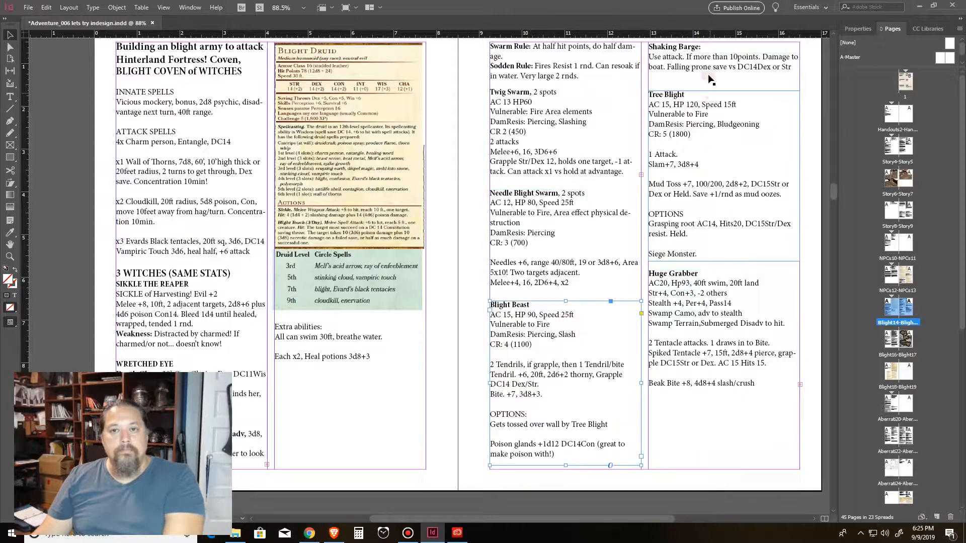
left_click(543, 60)
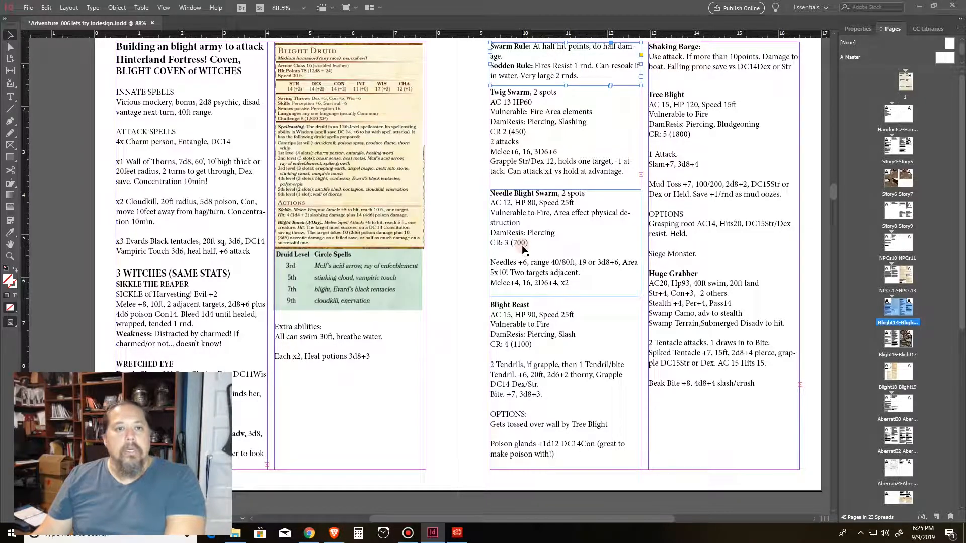
Step: Go to the Blight16 spread and nudge the 3rd Level, Witches' Retreat text frame slightly upward
scroll(285, 220, "down", 10)
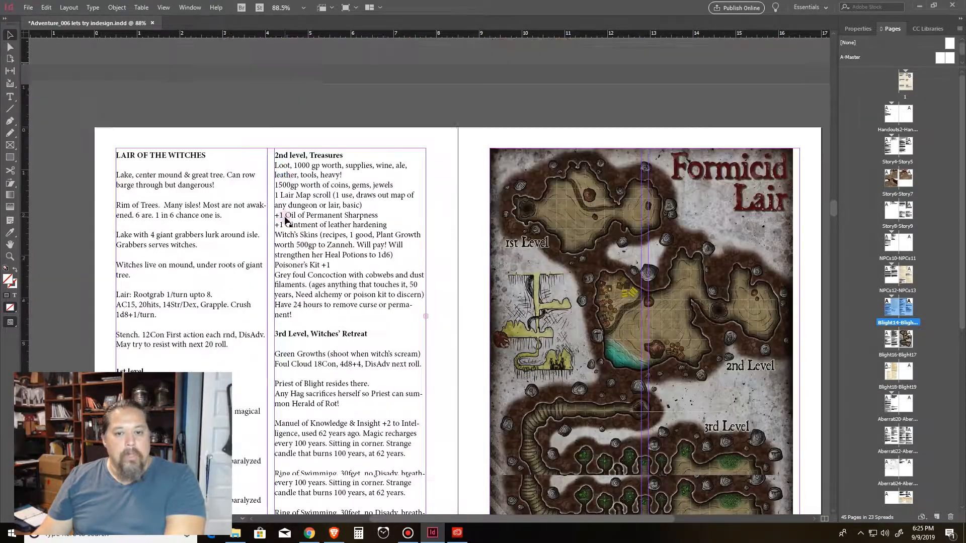
scroll(682, 188, "up", 3)
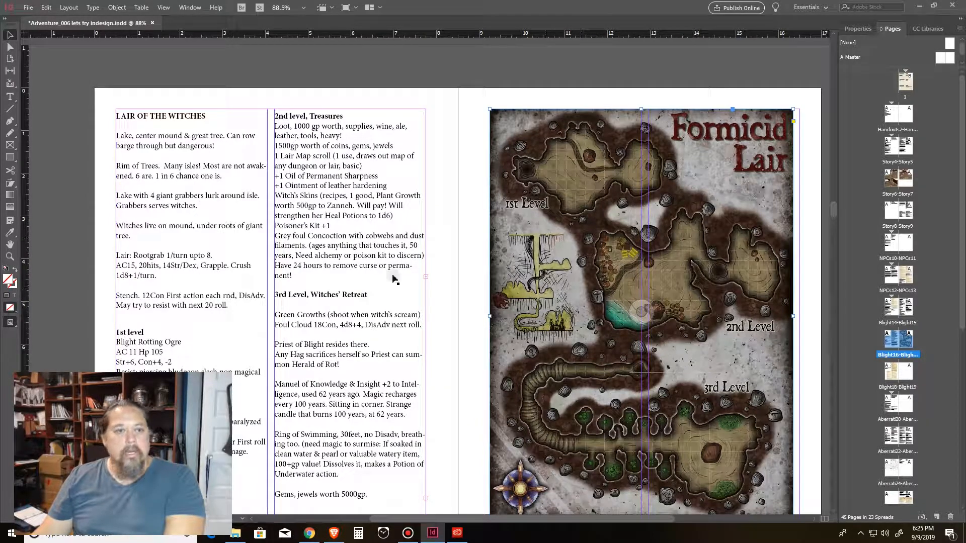
scroll(407, 212, "down", 2)
scroll(408, 201, "up", 2)
left_click(302, 169)
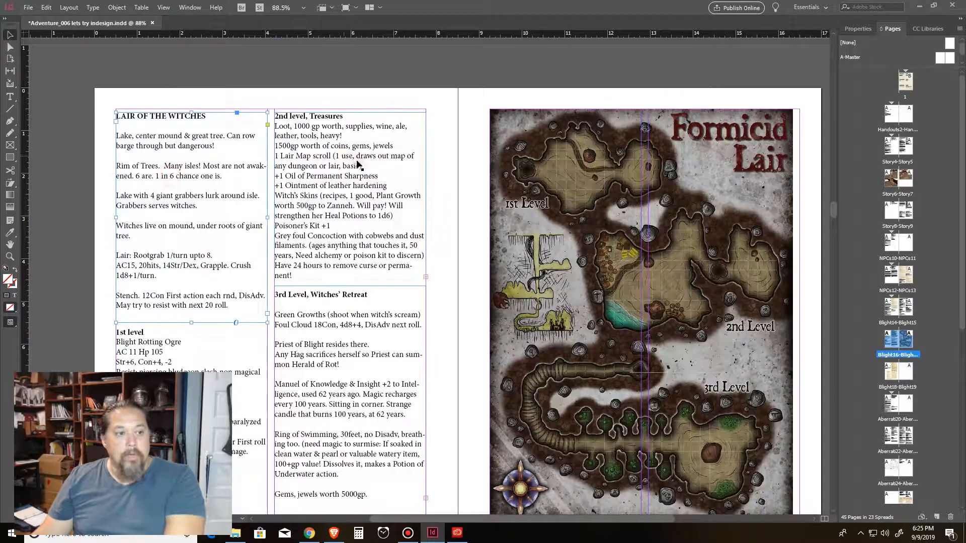
scroll(610, 193, "down", 3)
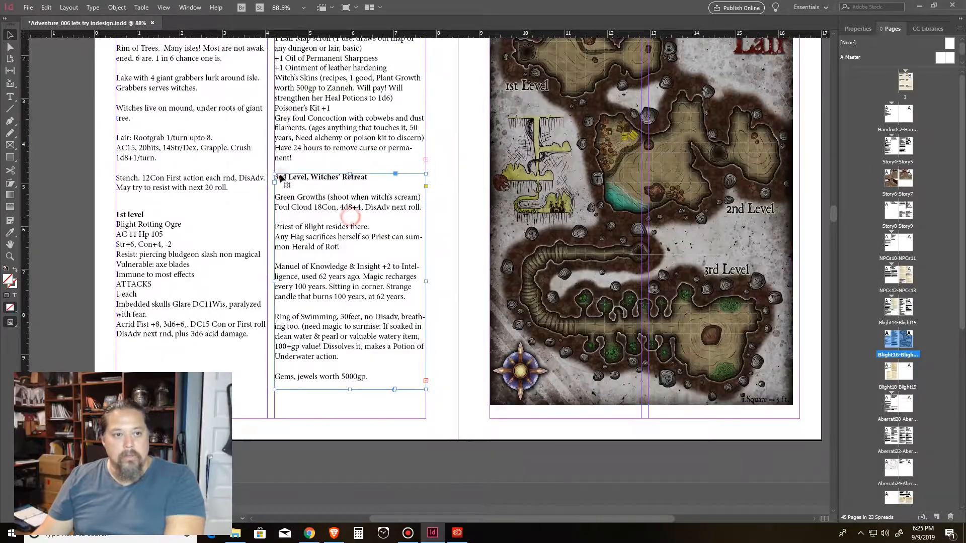
scroll(368, 136, "up", 3)
mouse_move(370, 184)
left_mouse_down()
mouse_move(404, 183)
mouse_move(370, 178)
left_mouse_up()
scroll(383, 241, "down", 1)
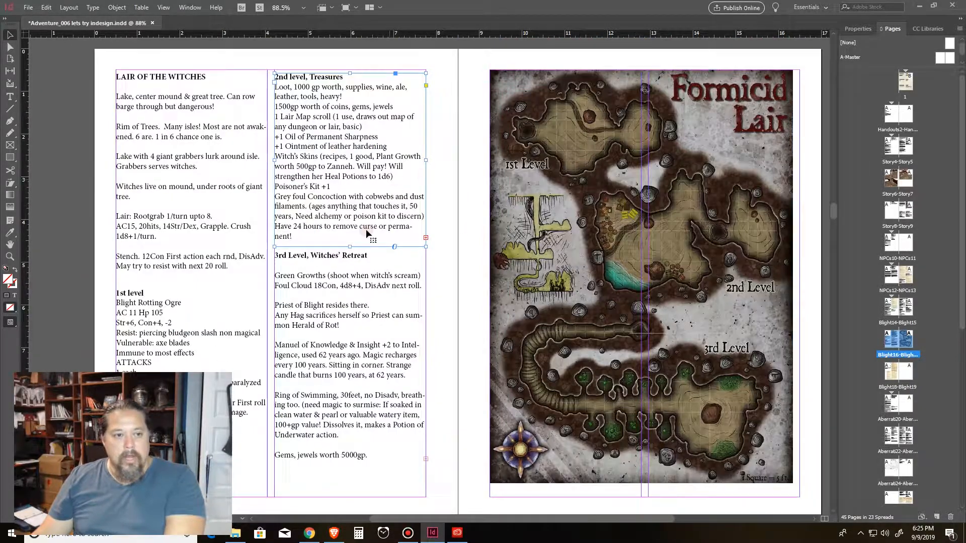
Step: Select the 1st level, Treasures and Witches' Retreat text frames and the Formicid Lair map frame on the Blight16 spread
left_click(227, 312)
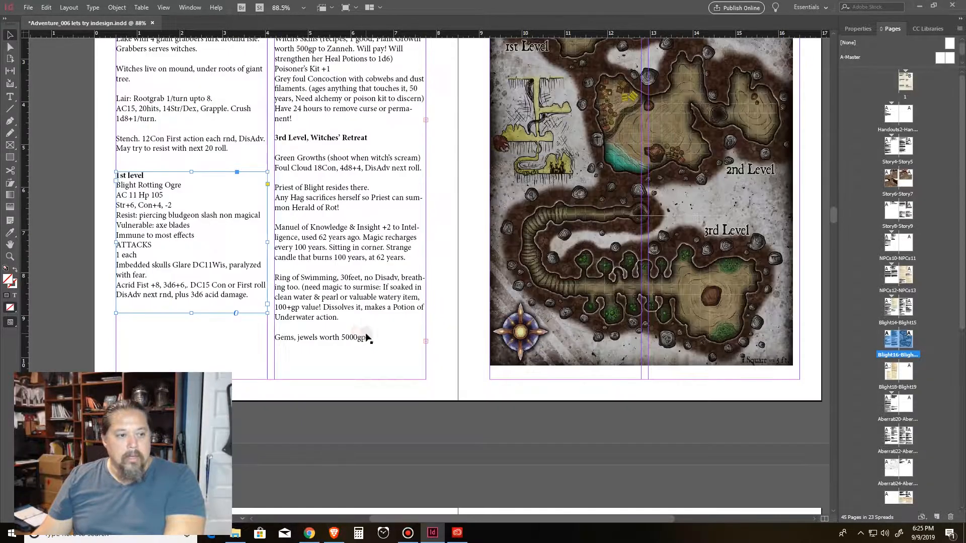
scroll(212, 252, "down", 3)
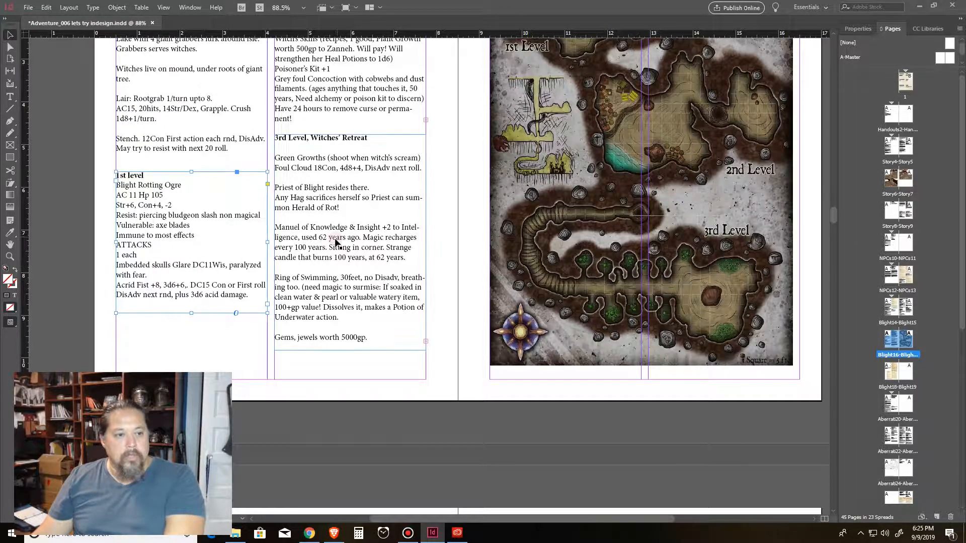
scroll(194, 264, "up", 1)
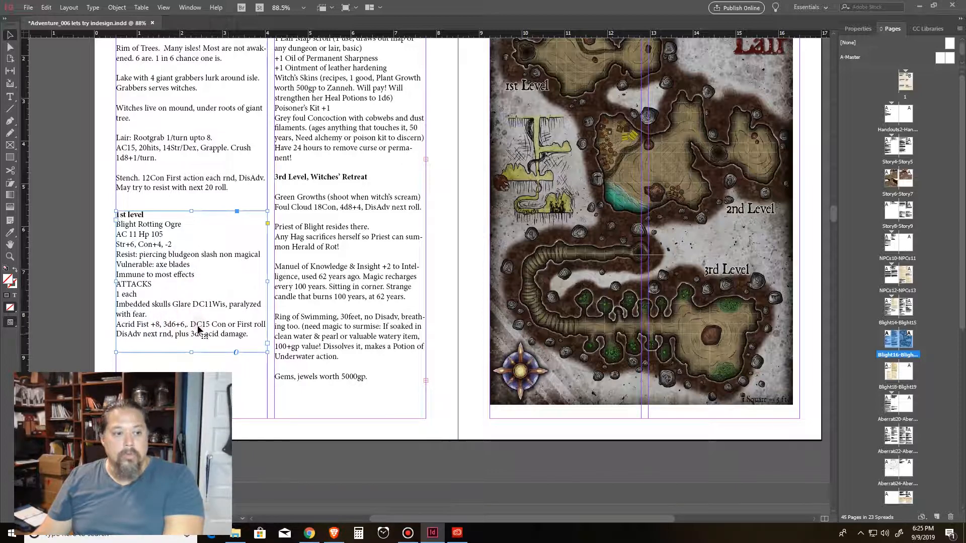
scroll(234, 321, "up", 2)
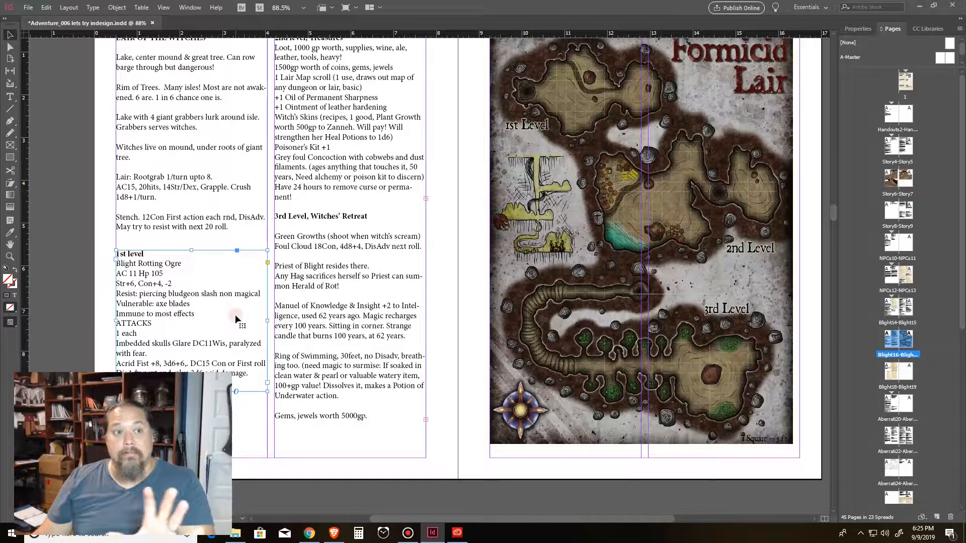
scroll(235, 316, "up", 2)
left_click(400, 147)
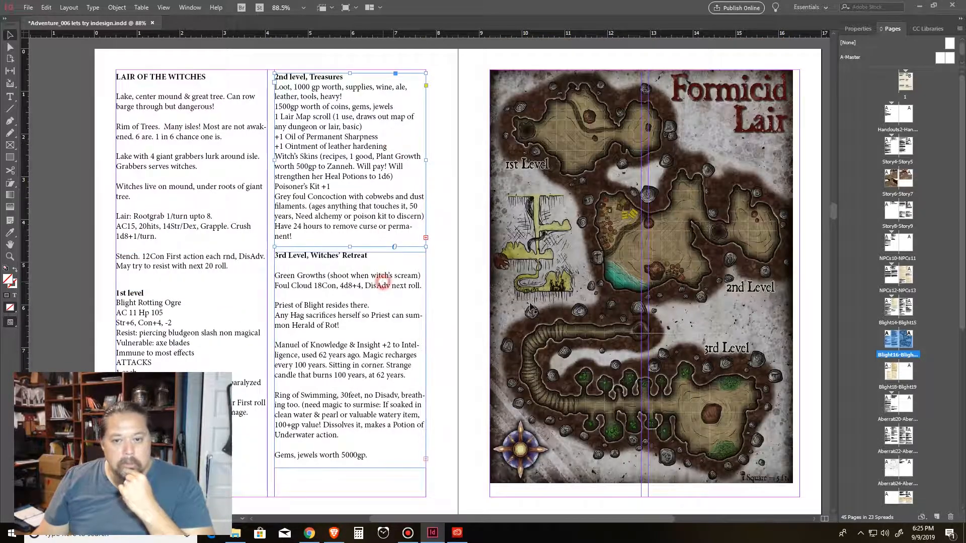
left_click(382, 283)
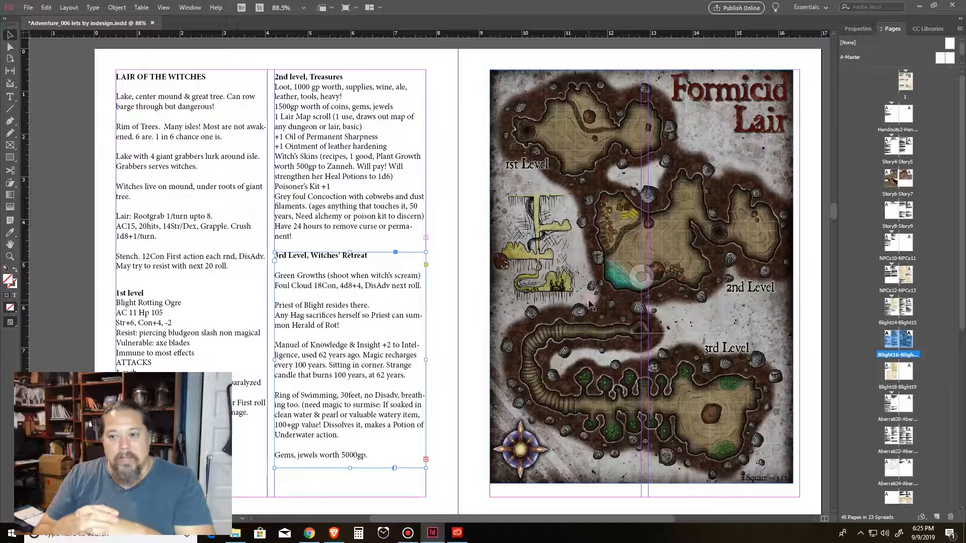
scroll(584, 289, "down", 10)
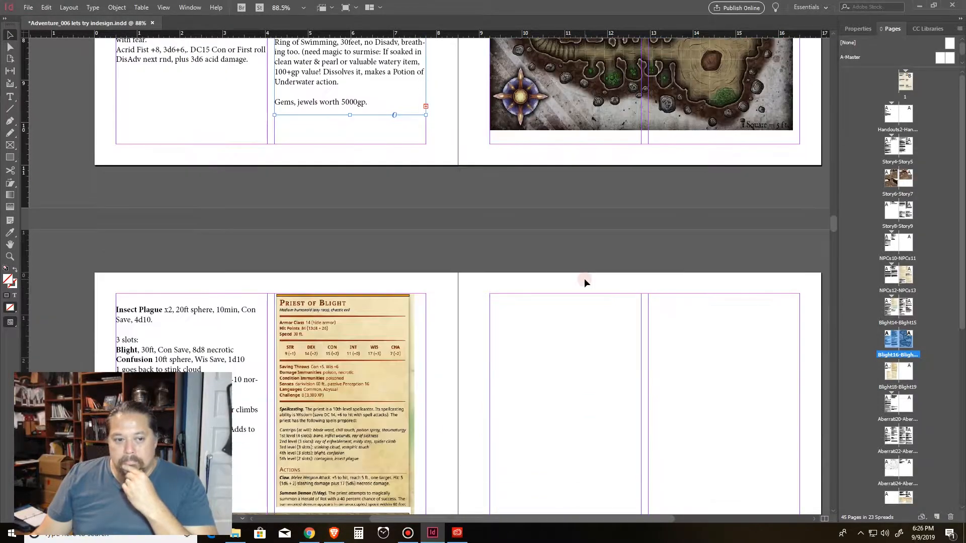
scroll(584, 282, "up", 10)
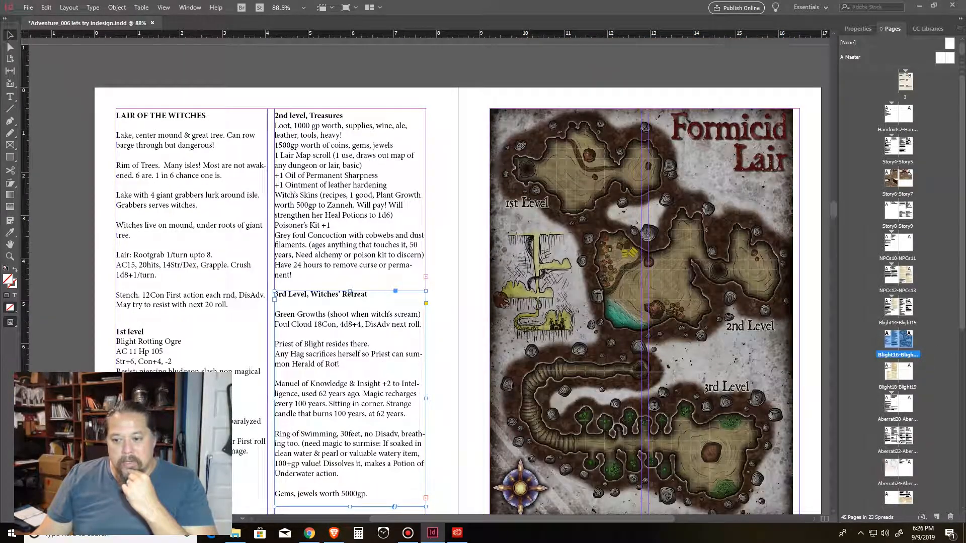
scroll(612, 151, "down", 3)
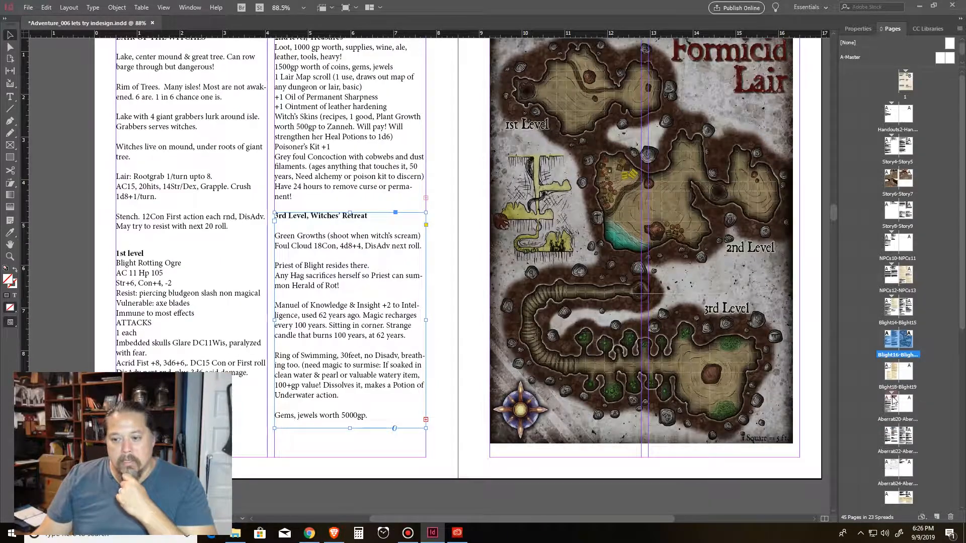
scroll(610, 147, "up", 4)
scroll(607, 160, "down", 2)
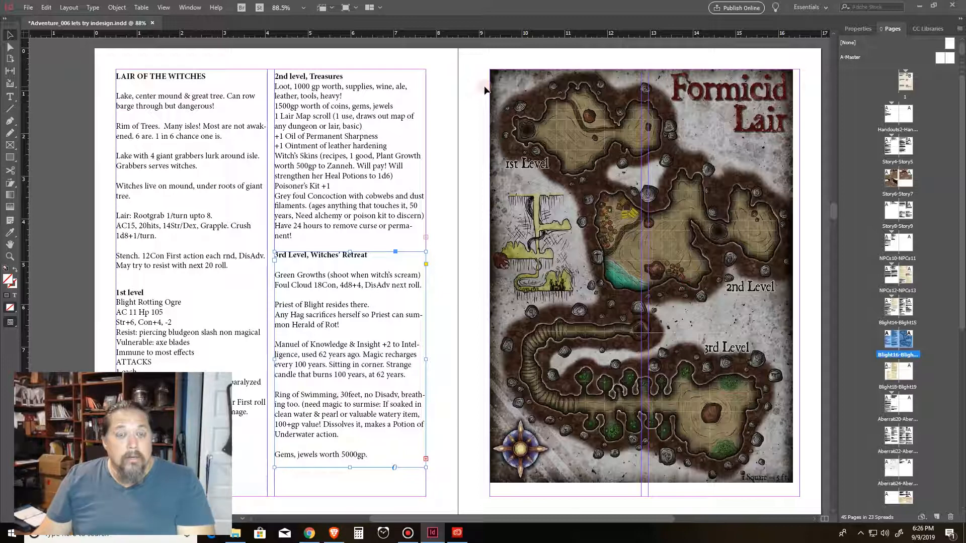
left_click(545, 121)
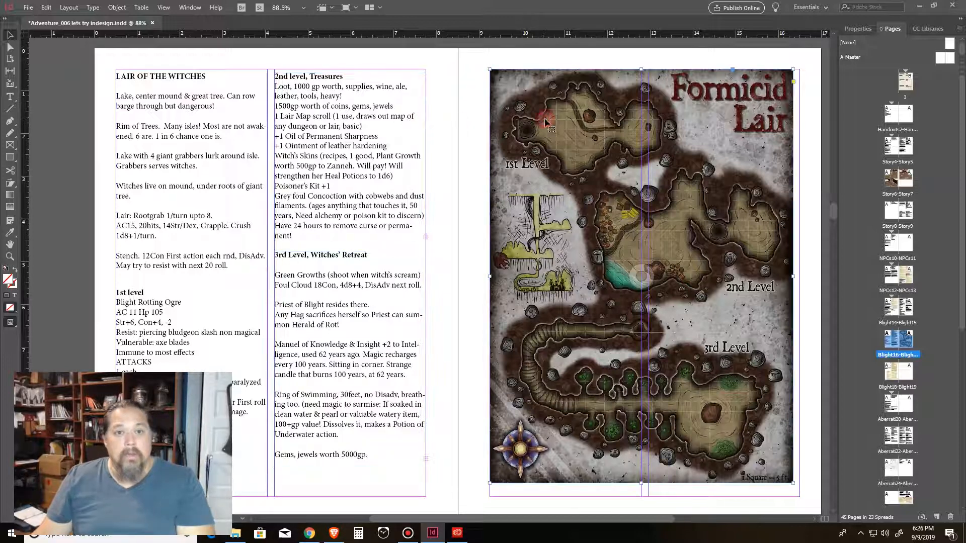